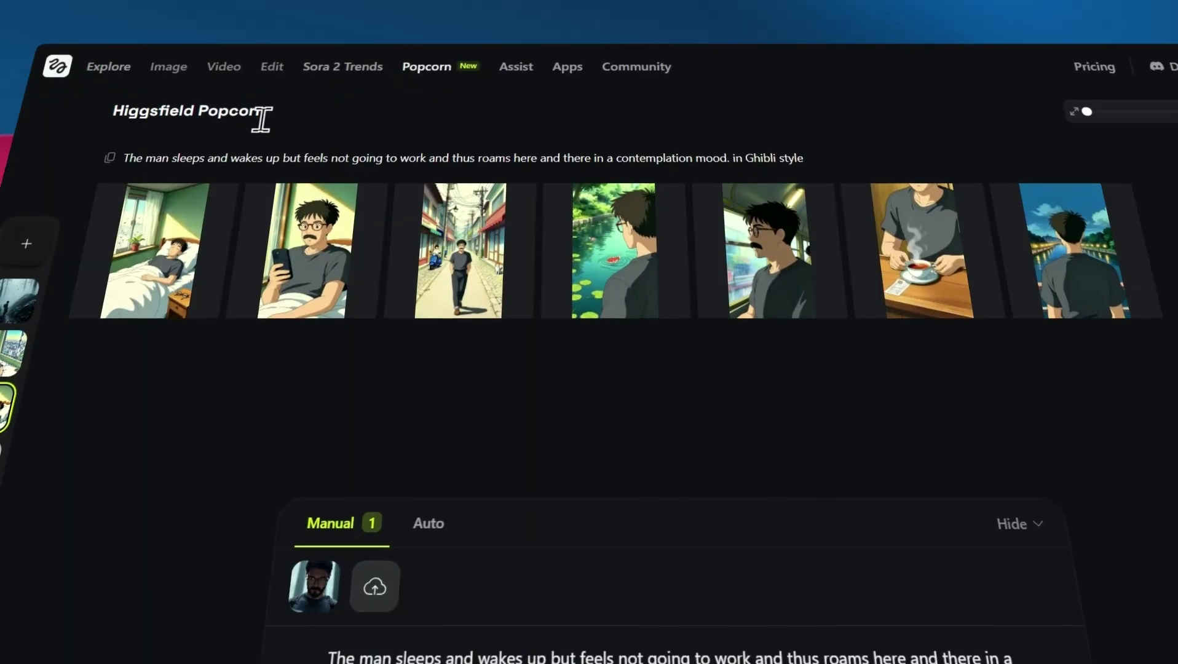
Step: Return to the Popcorn start page in Manual mode with an empty Scene 1 description
{"action": "mouse_move", "coordinate": [174, 276]}
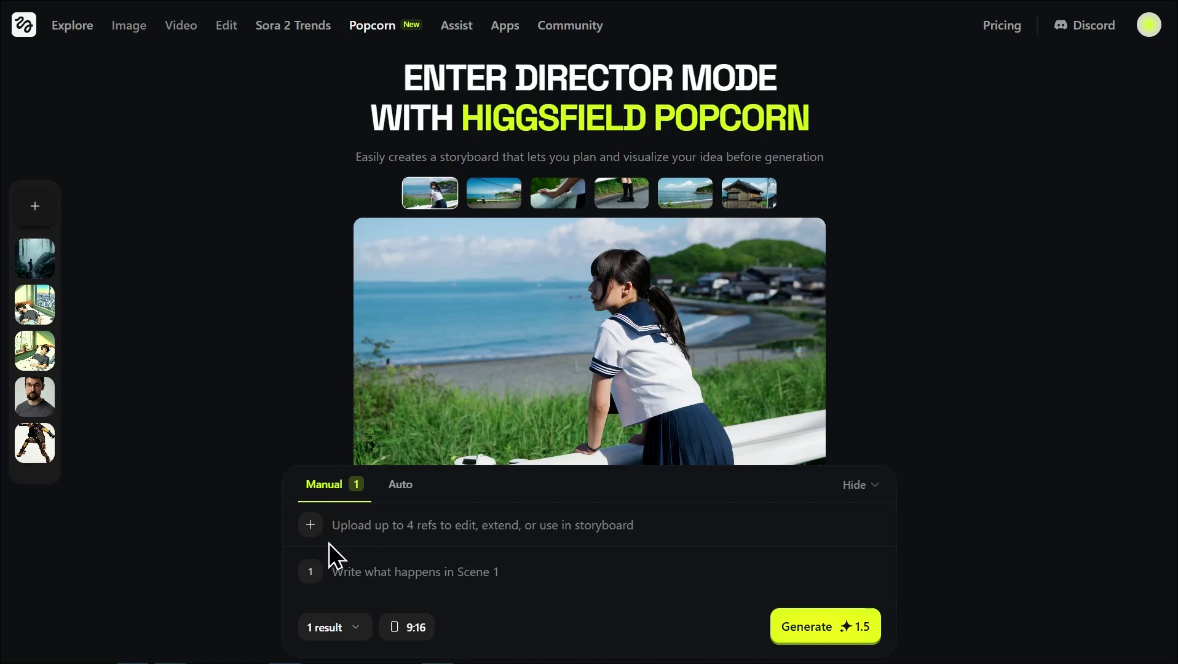
Step: Set the output to 5 results and try the Scene 2–4 description fields
{"action": "left_click", "coordinate": [331, 628]}
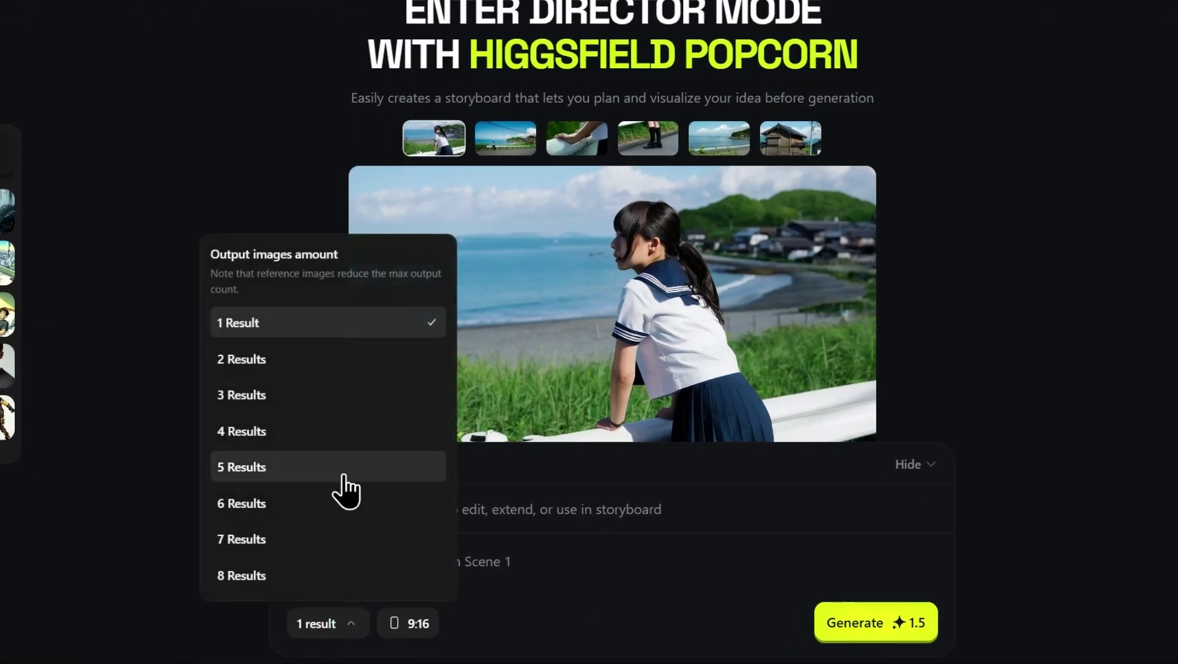
{"action": "left_click", "coordinate": [343, 475]}
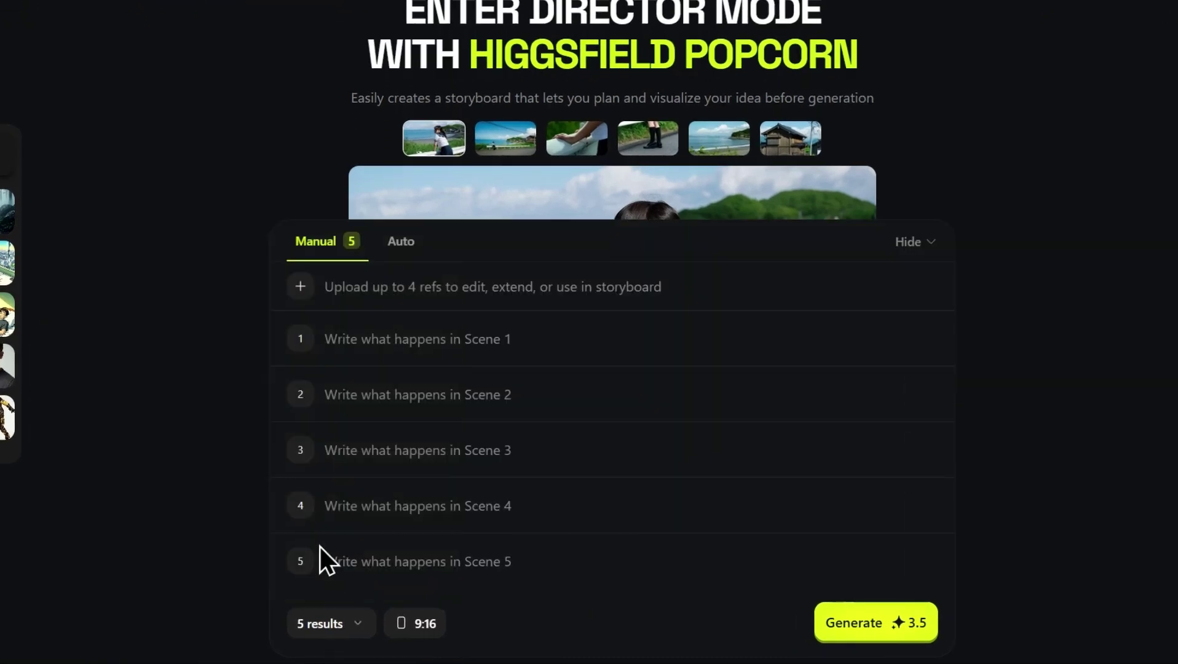
{"action": "left_click", "coordinate": [376, 396]}
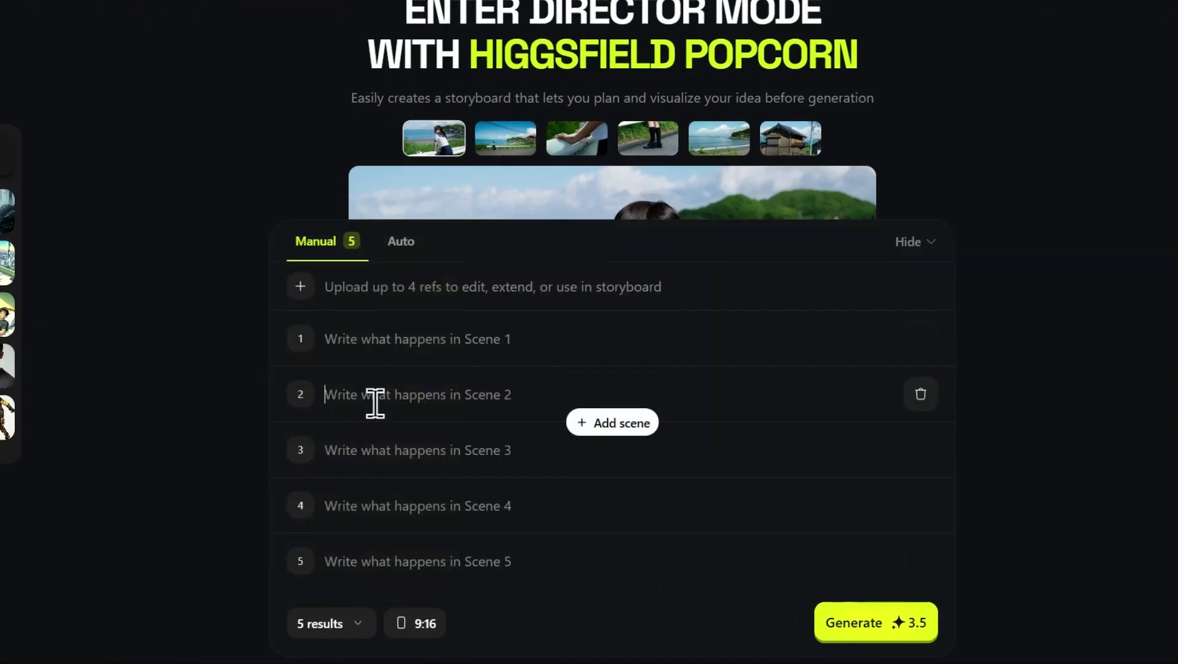
{"action": "left_click", "coordinate": [371, 447]}
{"action": "left_click", "coordinate": [364, 498]}
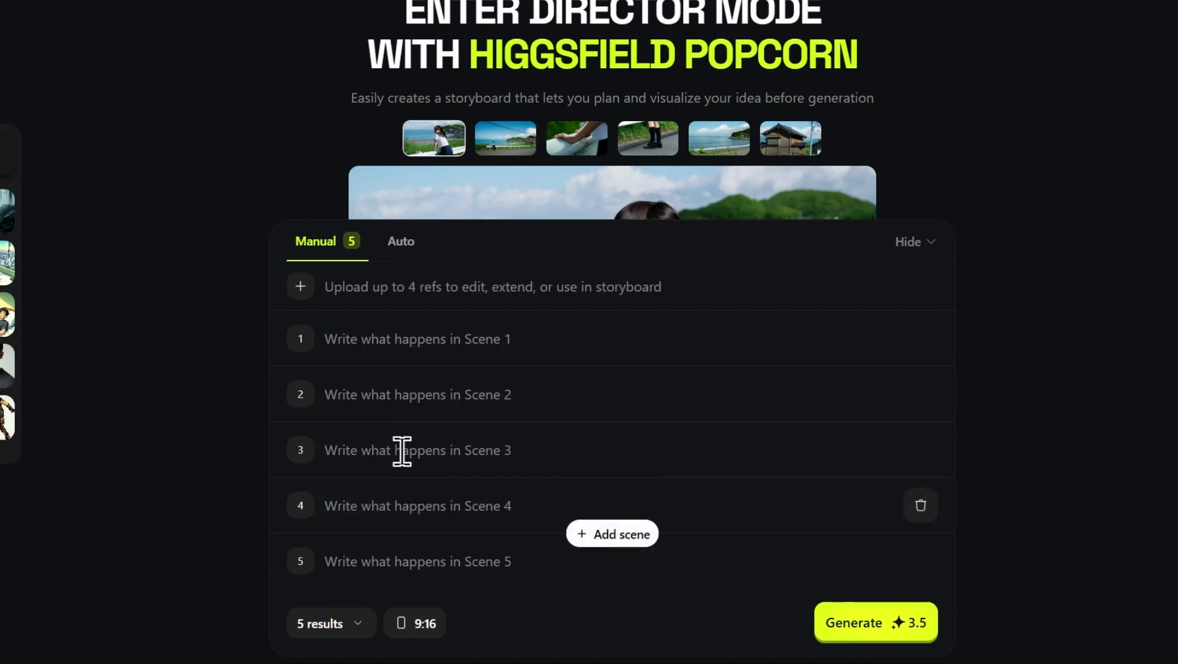
{"action": "left_click", "coordinate": [375, 467]}
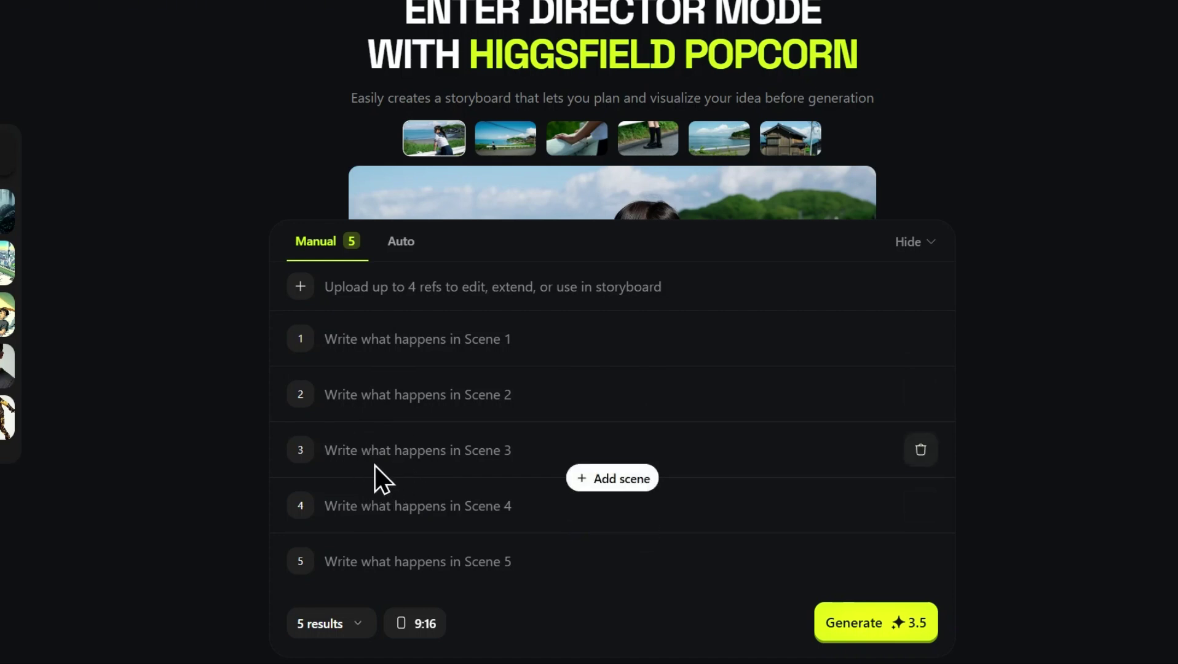
Step: Switch to Auto mode with 8 results, keeping the 9:16 aspect ratio
{"action": "left_click", "coordinate": [396, 243]}
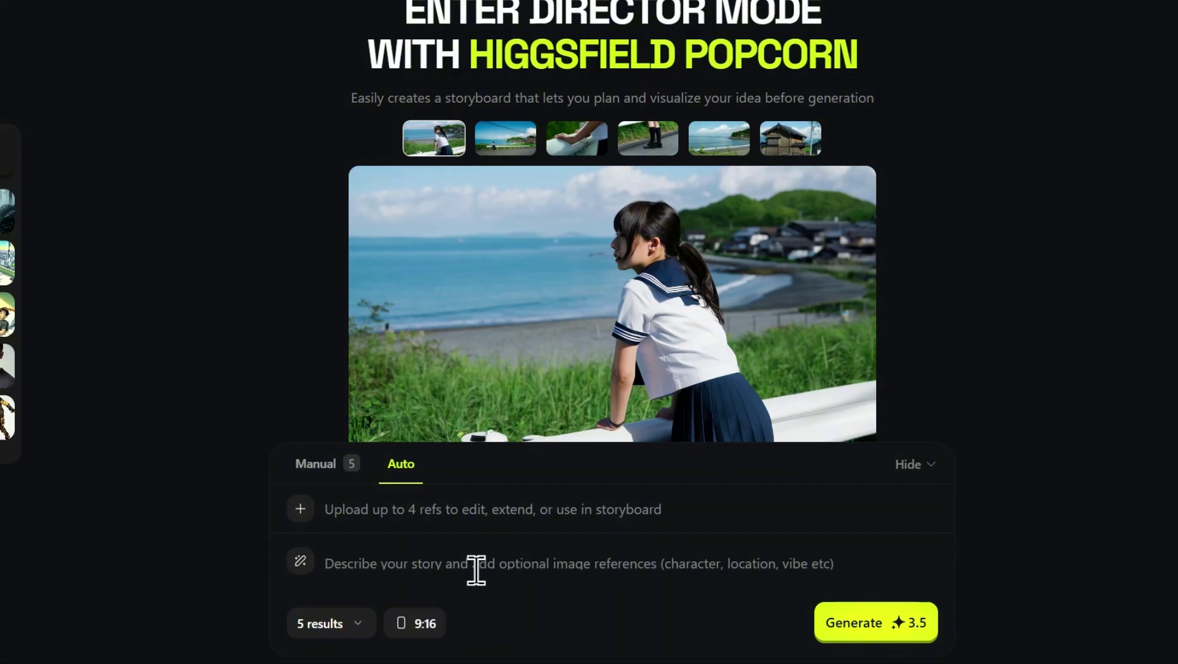
{"action": "left_click", "coordinate": [356, 625]}
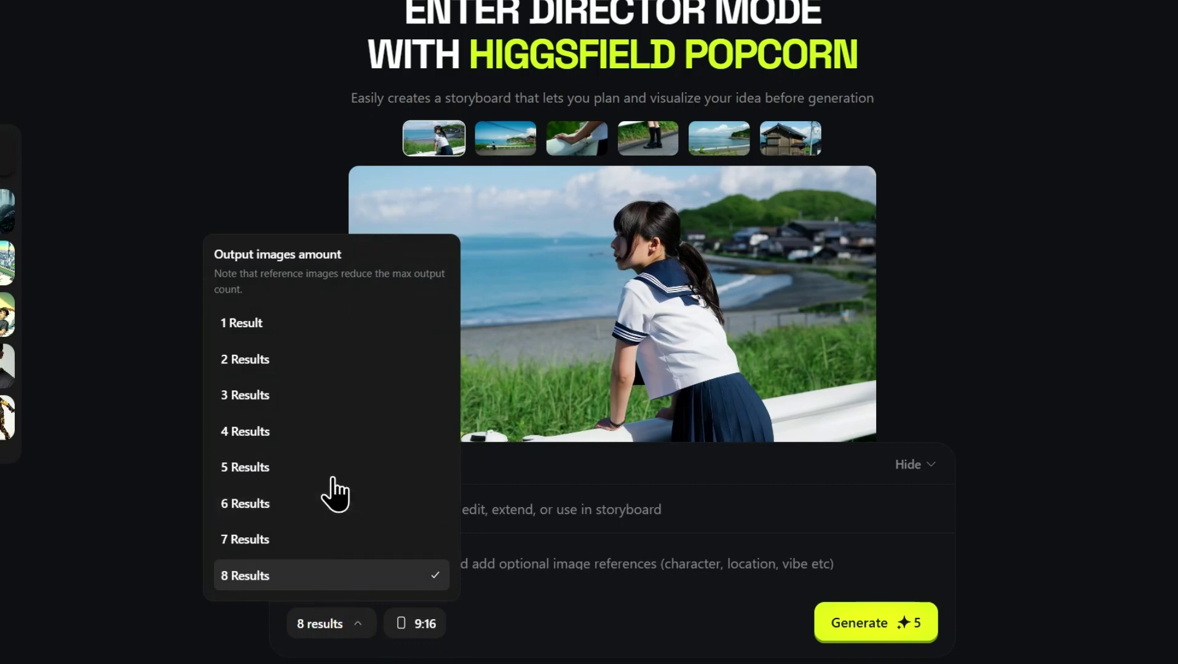
{"action": "left_click", "coordinate": [433, 628]}
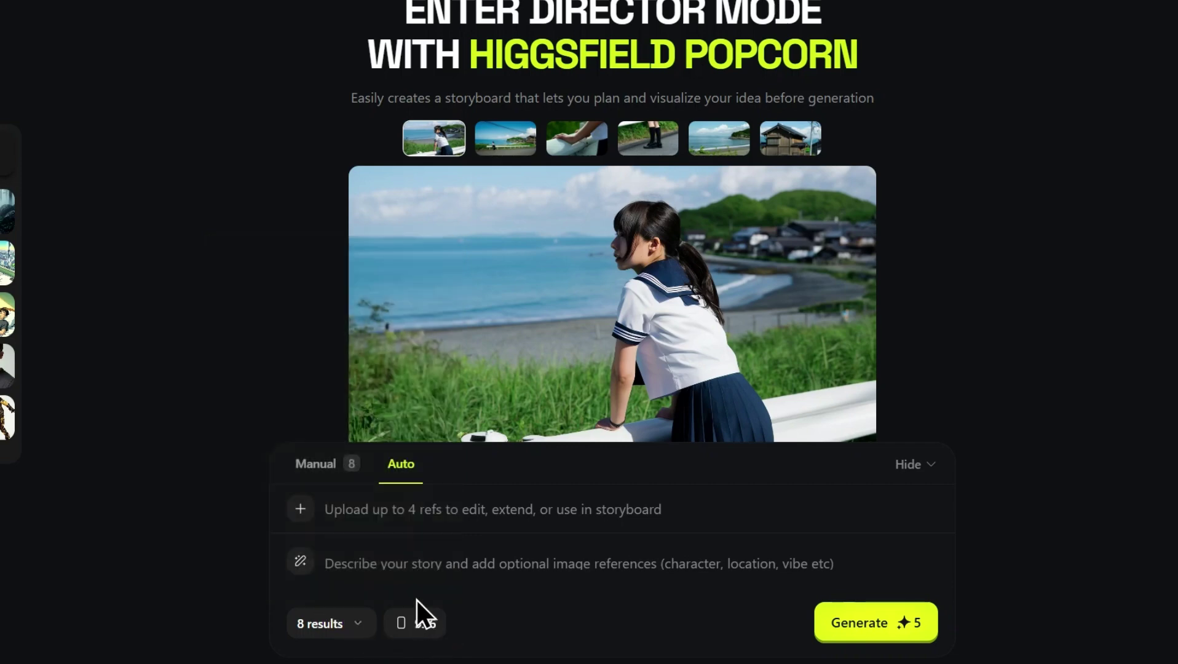
{"action": "left_click", "coordinate": [418, 620]}
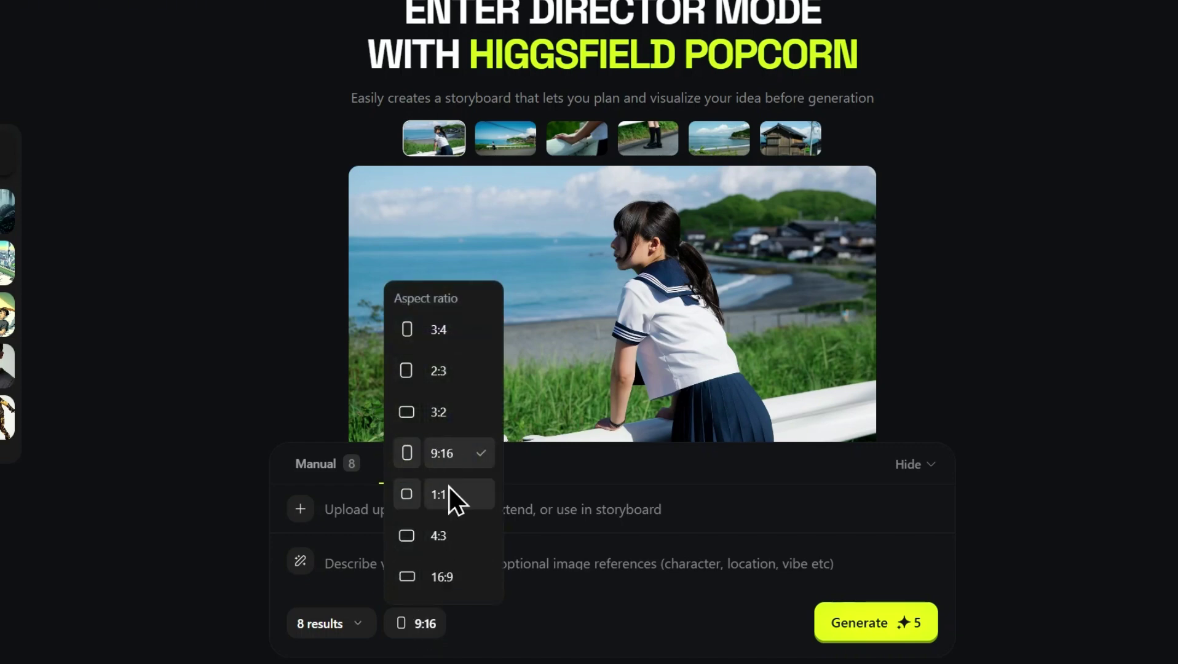
{"action": "left_click", "coordinate": [540, 562]}
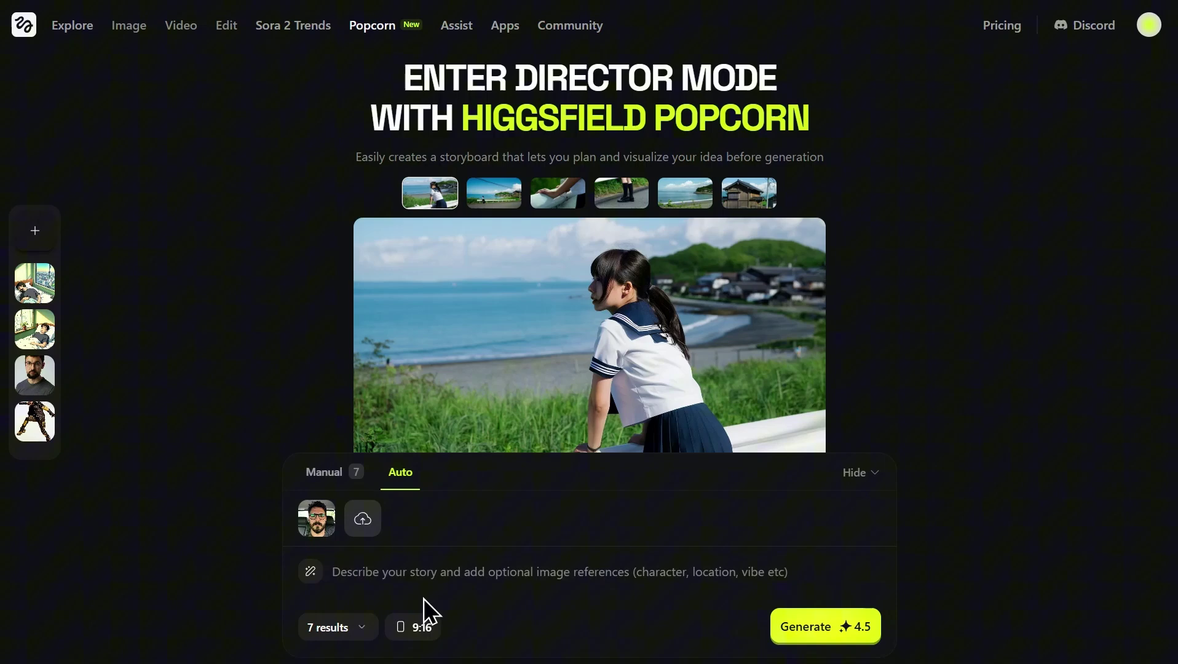
Step: Paste the dragon-explorer story and generate 7 results using the face reference
{"action": "mouse_move", "coordinate": [320, 518]}
{"action": "type", "text": "A lone explorer searches for a dragon. As he crosses the misty forest and enters a glowing cave, he confronts the creature shot in the cinematic style of Denis Villeneuve’s Dune."}
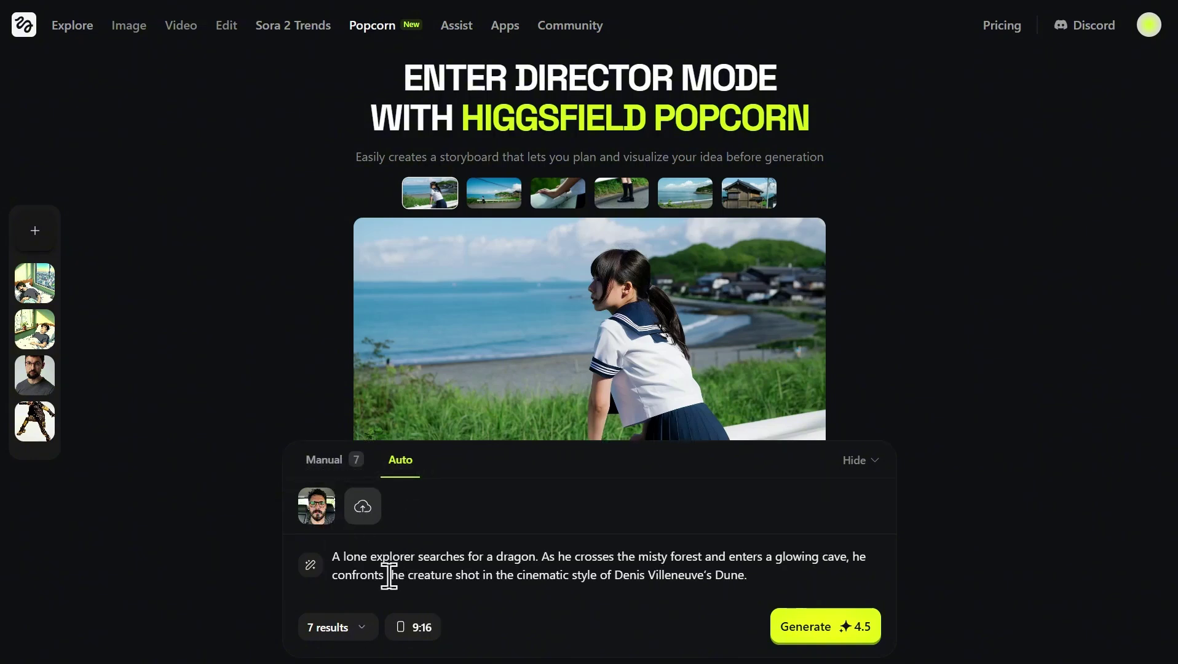
{"action": "left_click", "coordinate": [360, 627]}
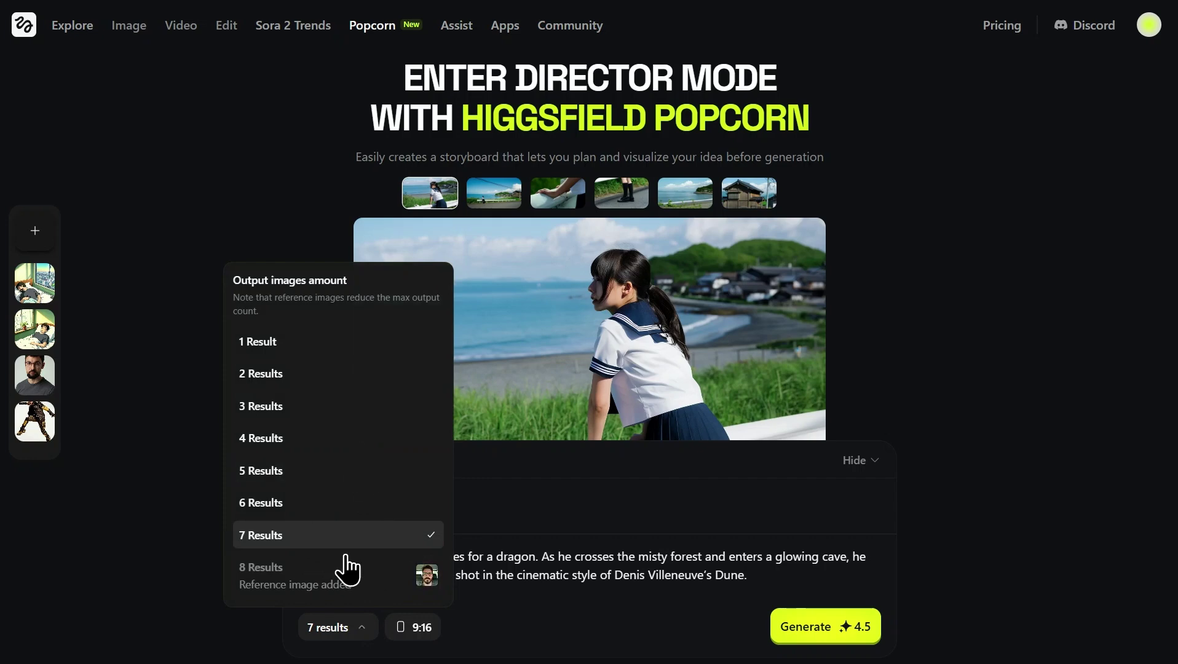
{"action": "left_click", "coordinate": [354, 567]}
{"action": "left_click", "coordinate": [807, 626]}
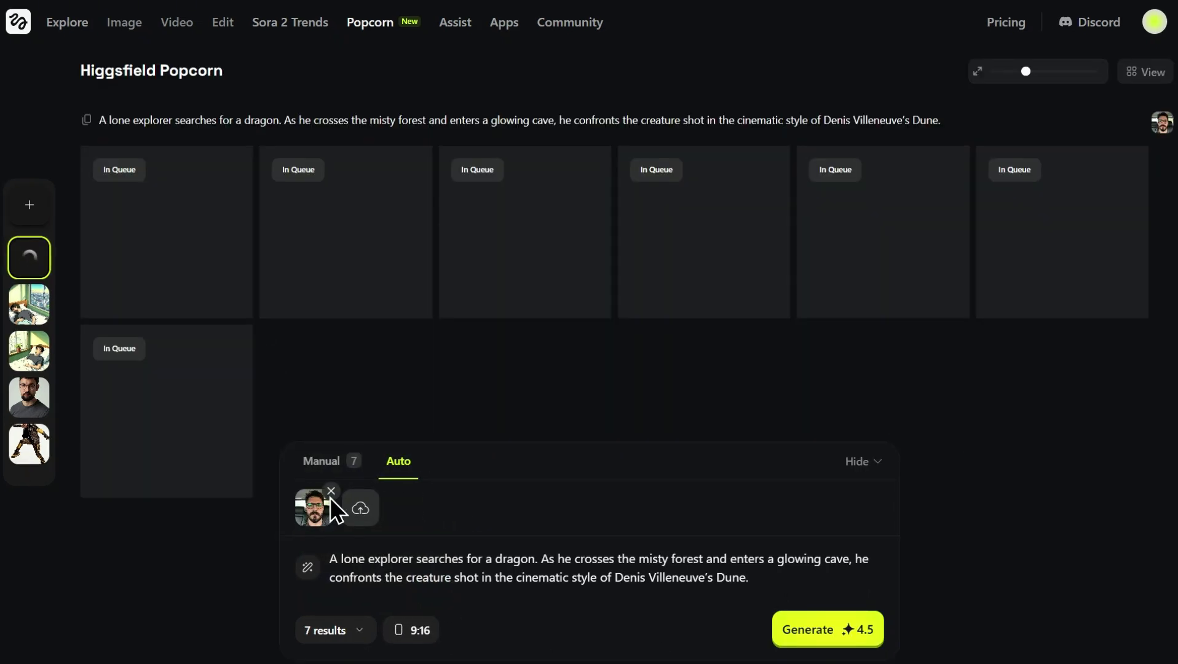
Step: Remove the face reference and generate a second storyboard of 8 results
{"action": "left_click", "coordinate": [331, 490]}
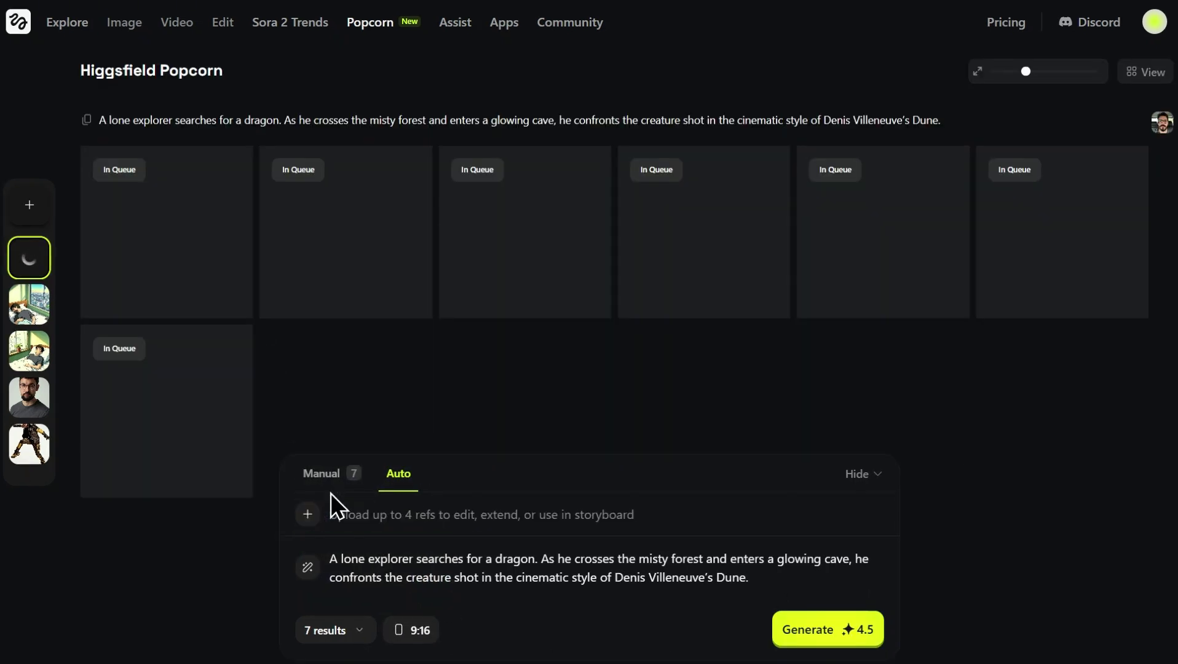
{"action": "left_click", "coordinate": [361, 633]}
{"action": "left_click", "coordinate": [353, 587]}
{"action": "left_click", "coordinate": [827, 620]}
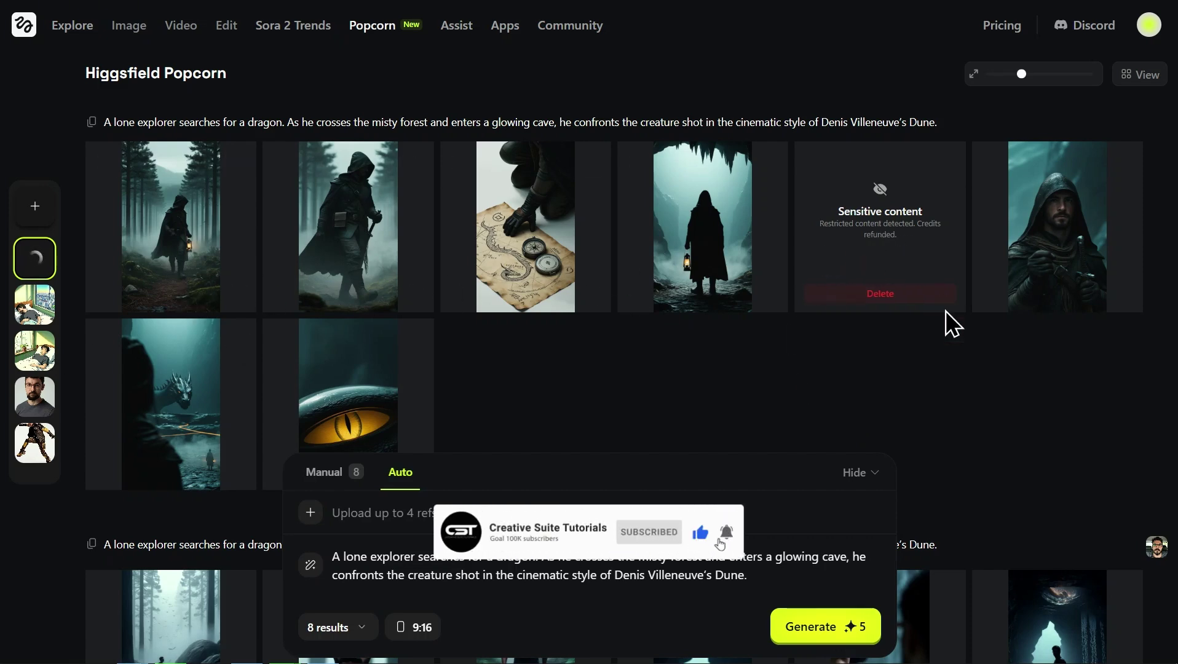
Step: Scroll through the results to the seven-still face-reference explorer storyboard
{"action": "scroll", "coordinate": [645, 403], "scroll_direction": "down", "scroll_amount": 7}
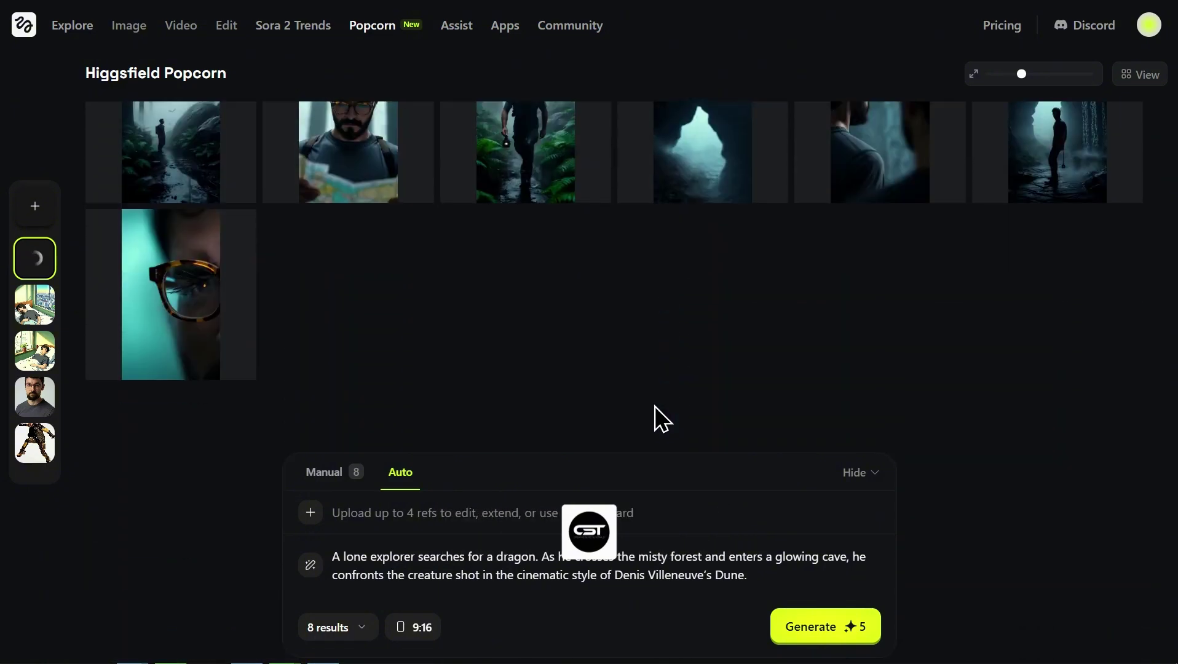
{"action": "scroll", "coordinate": [1044, 270], "scroll_direction": "up", "scroll_amount": 1}
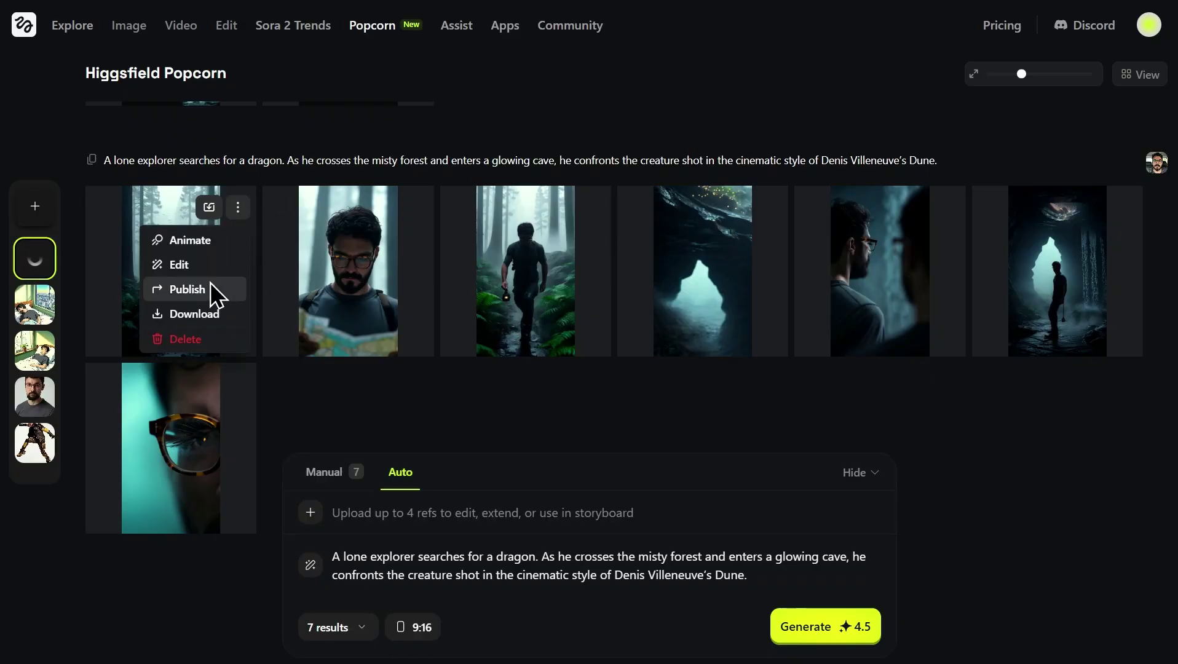
Step: Animate the first misty-forest still with Kling 2.1 and start generating the clip
{"action": "left_click", "coordinate": [192, 241]}
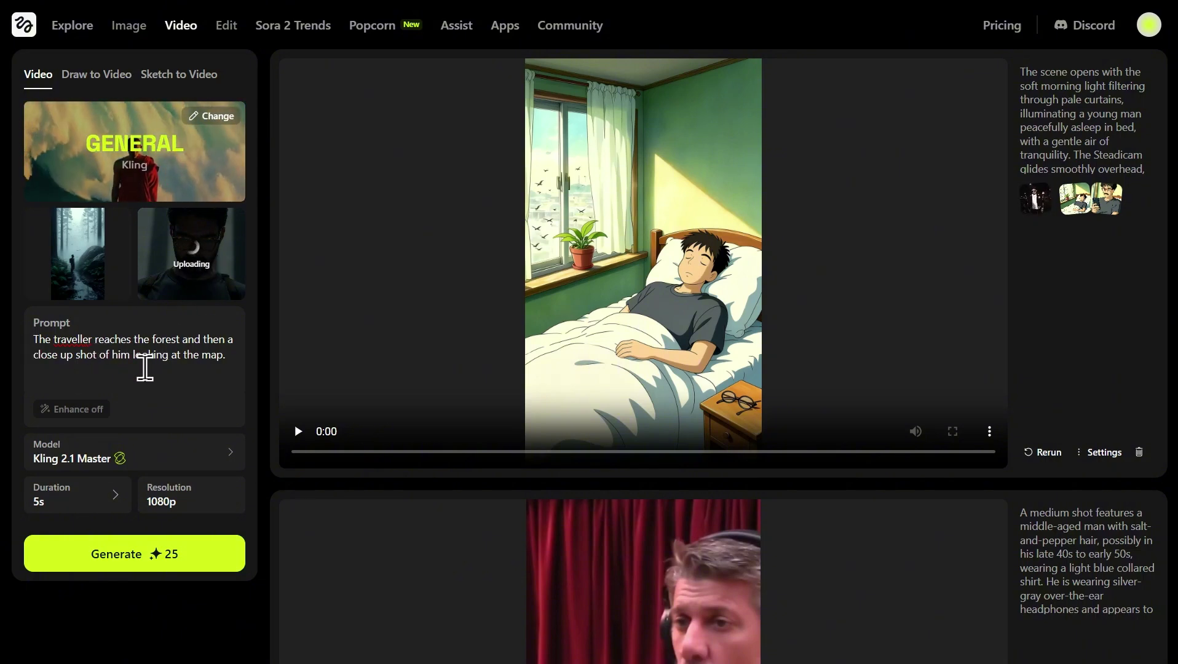
{"action": "left_click", "coordinate": [85, 451]}
{"action": "left_click", "coordinate": [302, 572]}
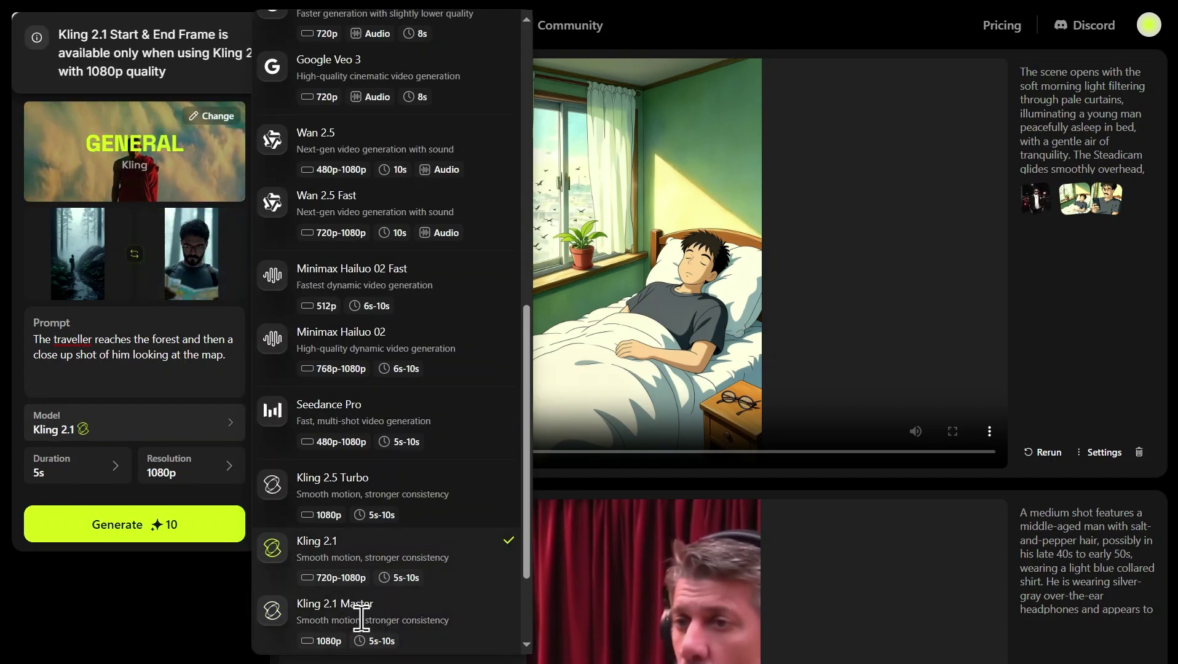
{"action": "left_click", "coordinate": [94, 589]}
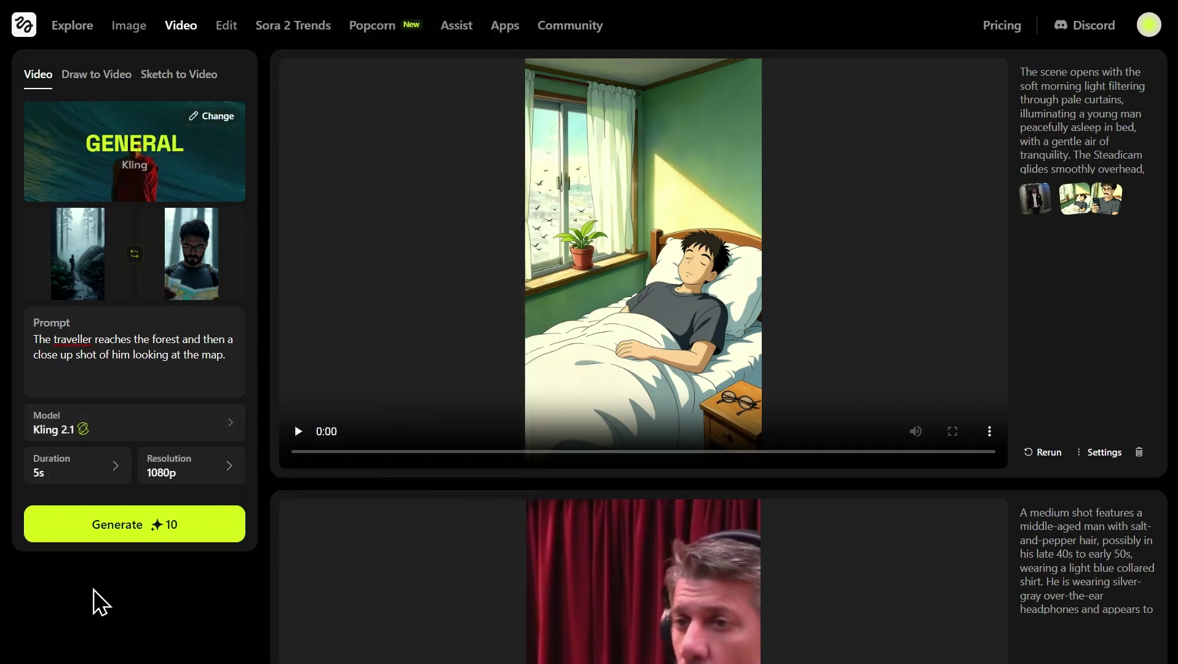
{"action": "left_click", "coordinate": [167, 435]}
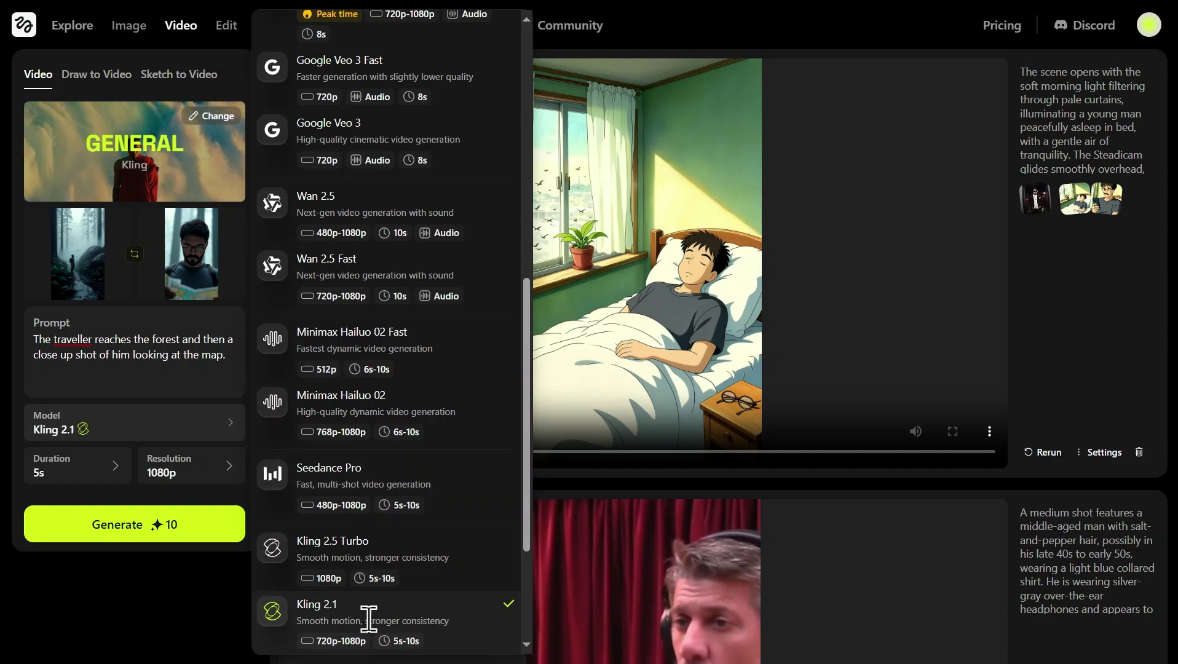
{"action": "scroll", "coordinate": [390, 590], "scroll_direction": "up", "scroll_amount": 5}
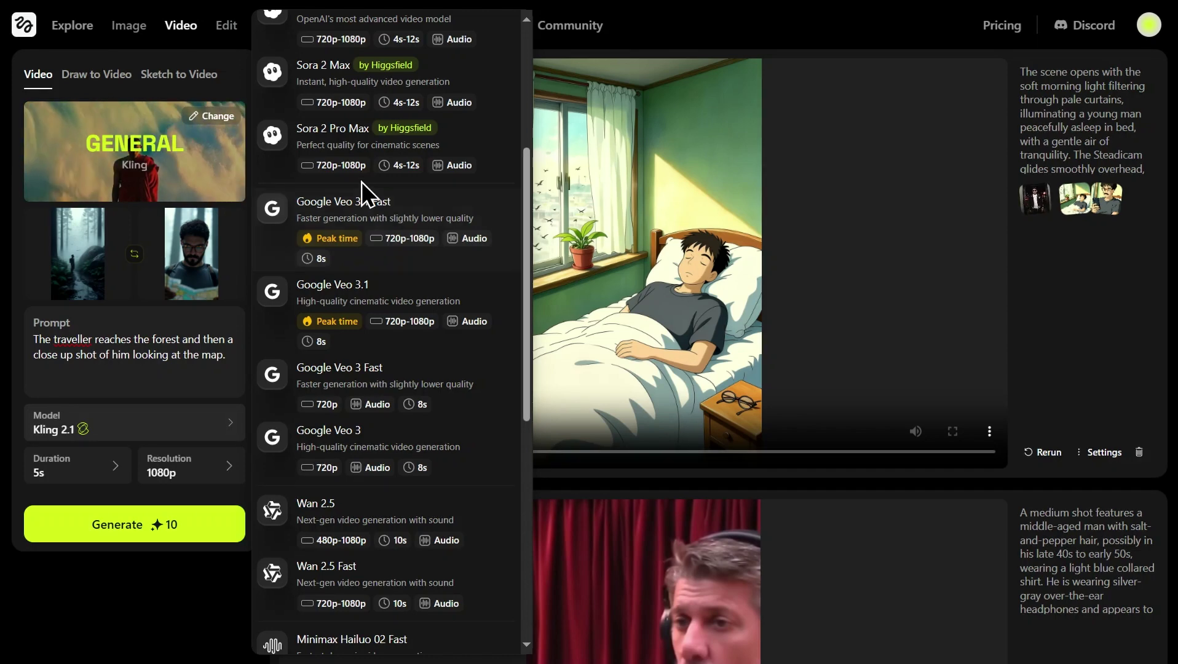
{"action": "scroll", "coordinate": [354, 313], "scroll_direction": "down", "scroll_amount": 4}
{"action": "left_click", "coordinate": [184, 491]}
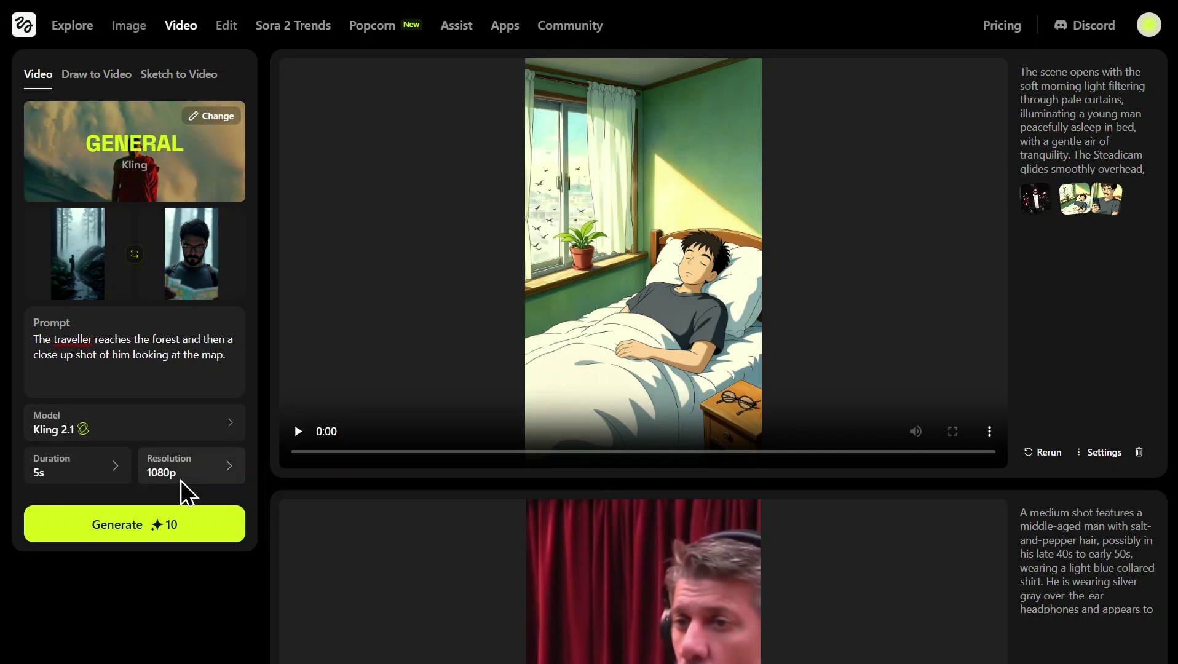
{"action": "left_click", "coordinate": [151, 535]}
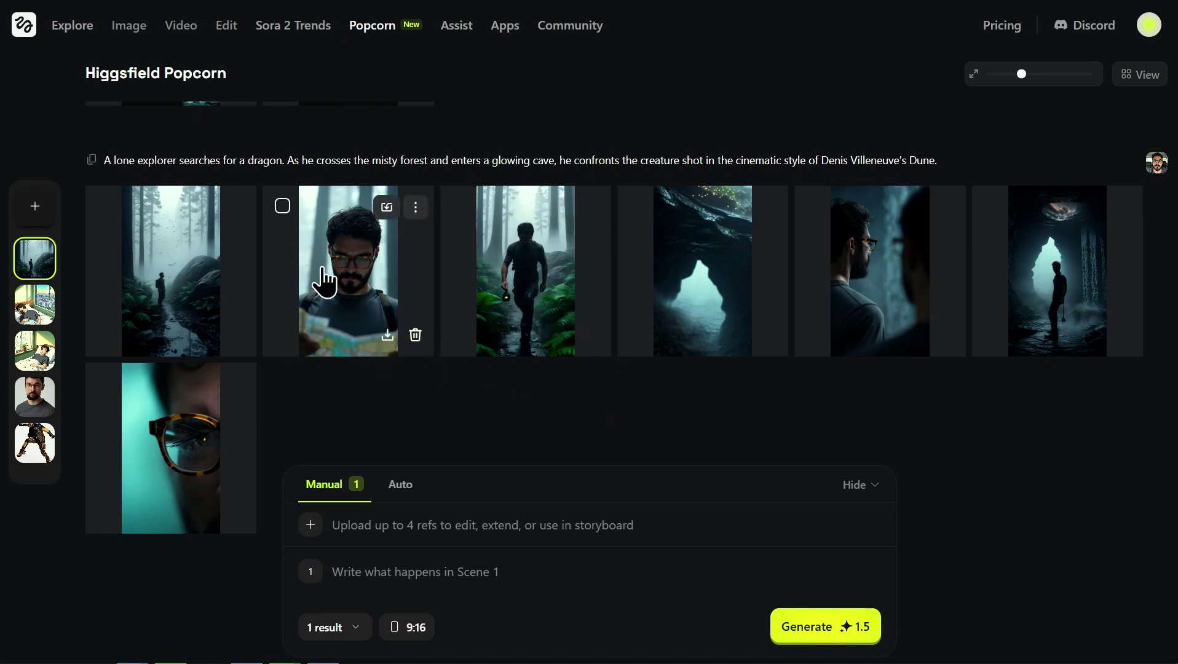
Step: Use the explorer close-up as reference with Scene 1 prompt 'A wide angle top view of this person'
{"action": "left_click", "coordinate": [387, 208]}
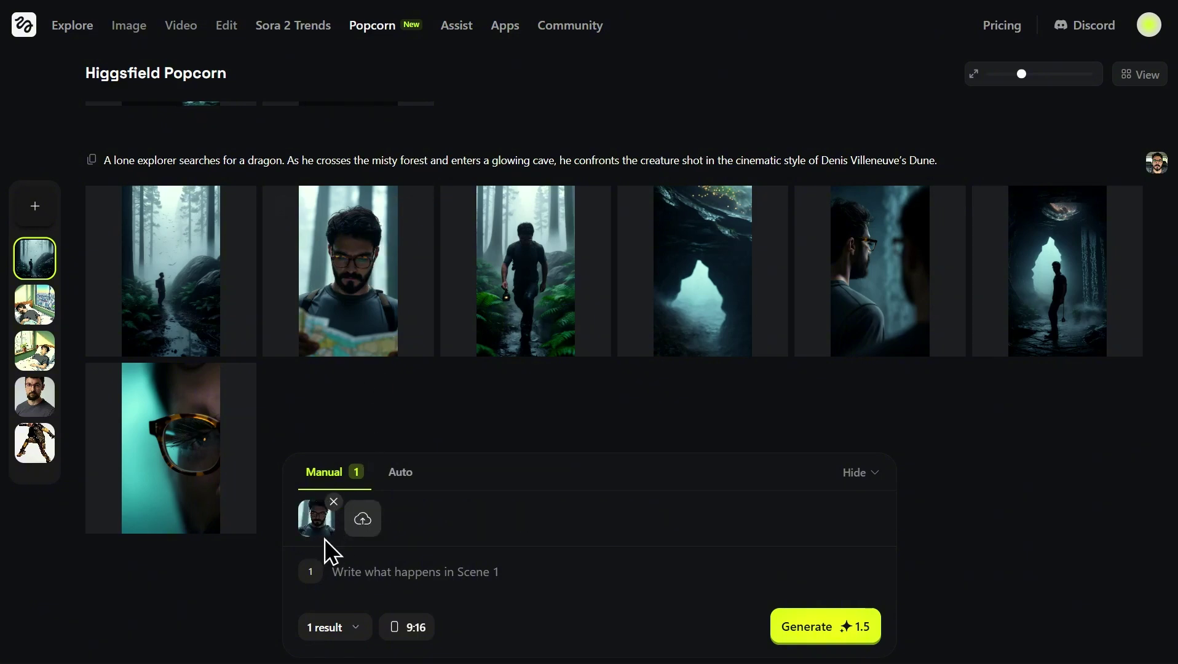
{"action": "left_click", "coordinate": [355, 570]}
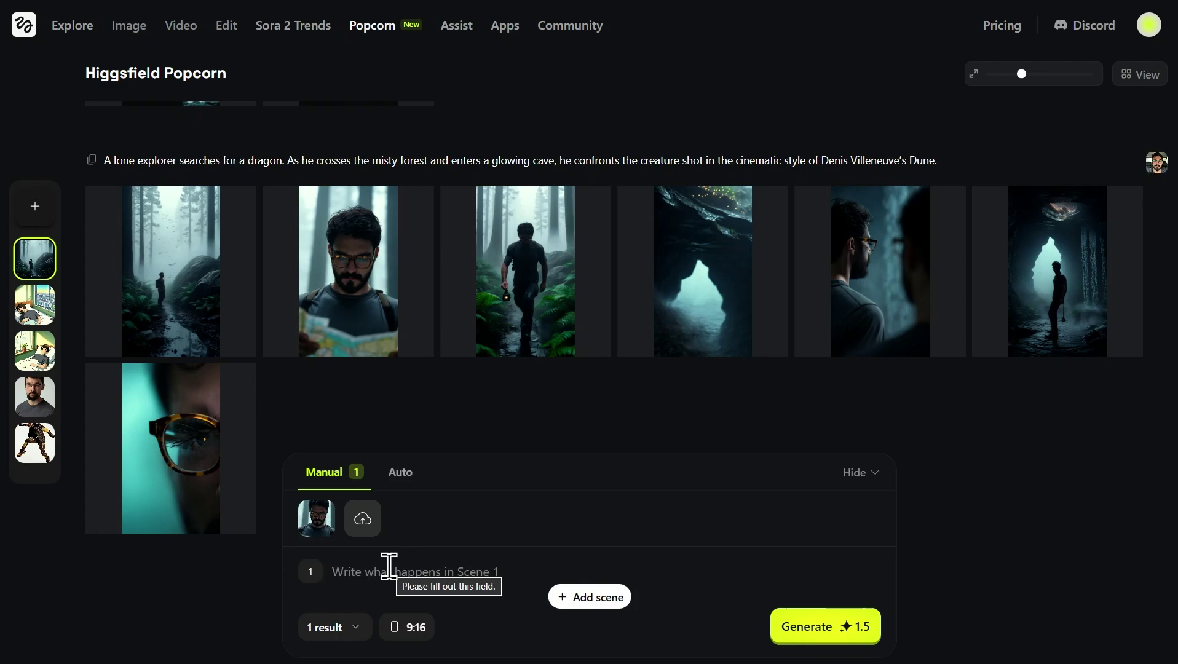
{"action": "type", "text": "A"}
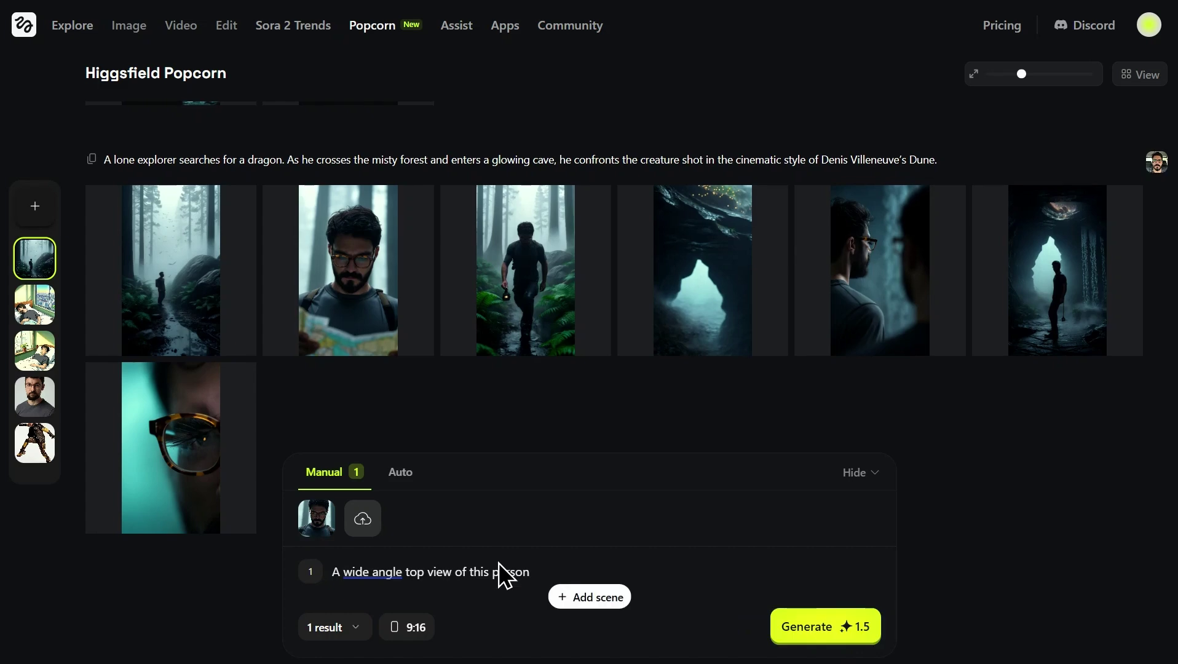
{"action": "mouse_move", "coordinate": [364, 337]}
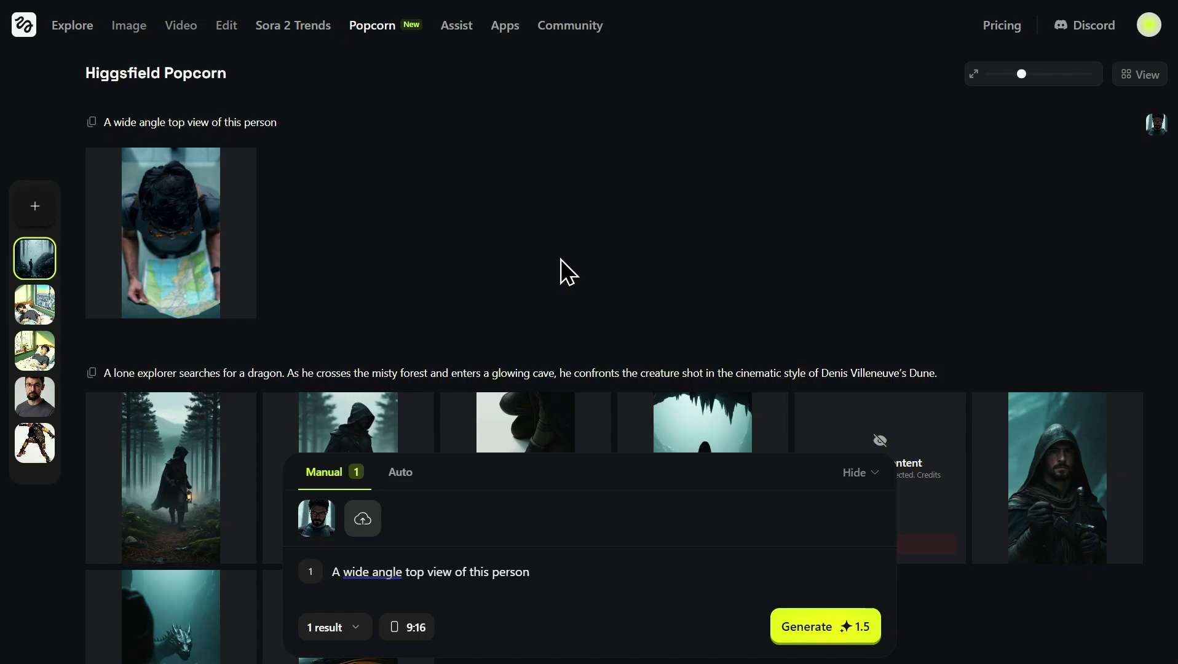
Step: Insert 'aerial' after 'wide angle' in the prompt, regenerate, and preview the new image
{"action": "left_click", "coordinate": [197, 256]}
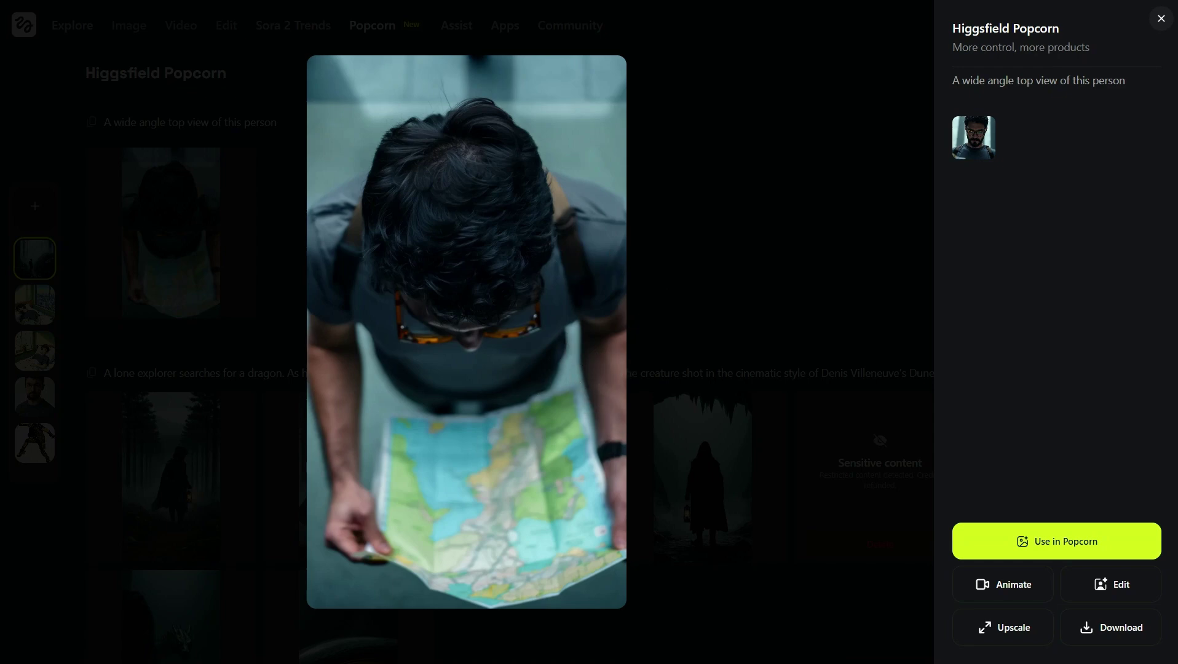
{"action": "left_click", "coordinate": [1162, 18]}
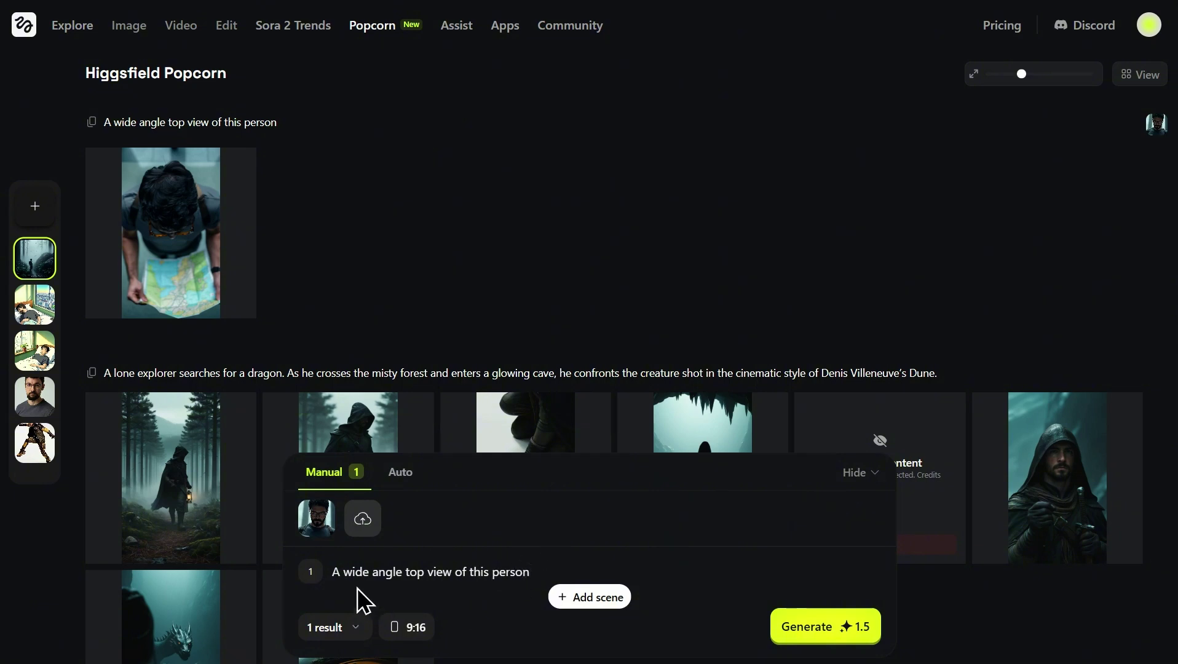
{"action": "left_click", "coordinate": [403, 572]}
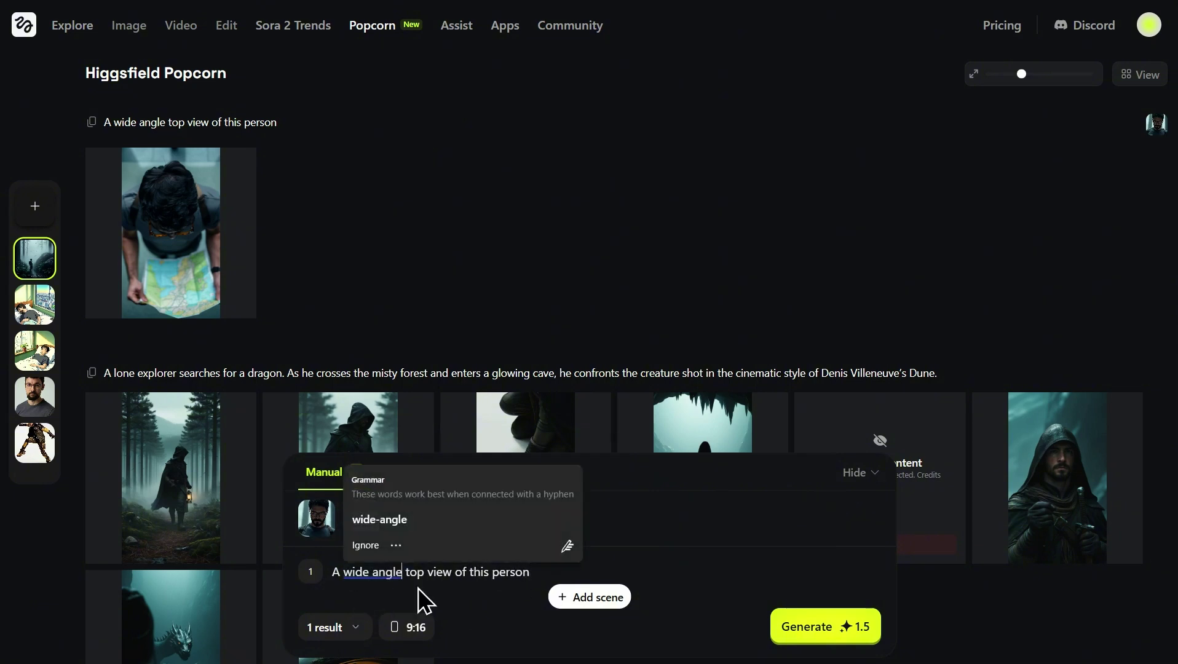
{"action": "type", "text": "aerial"}
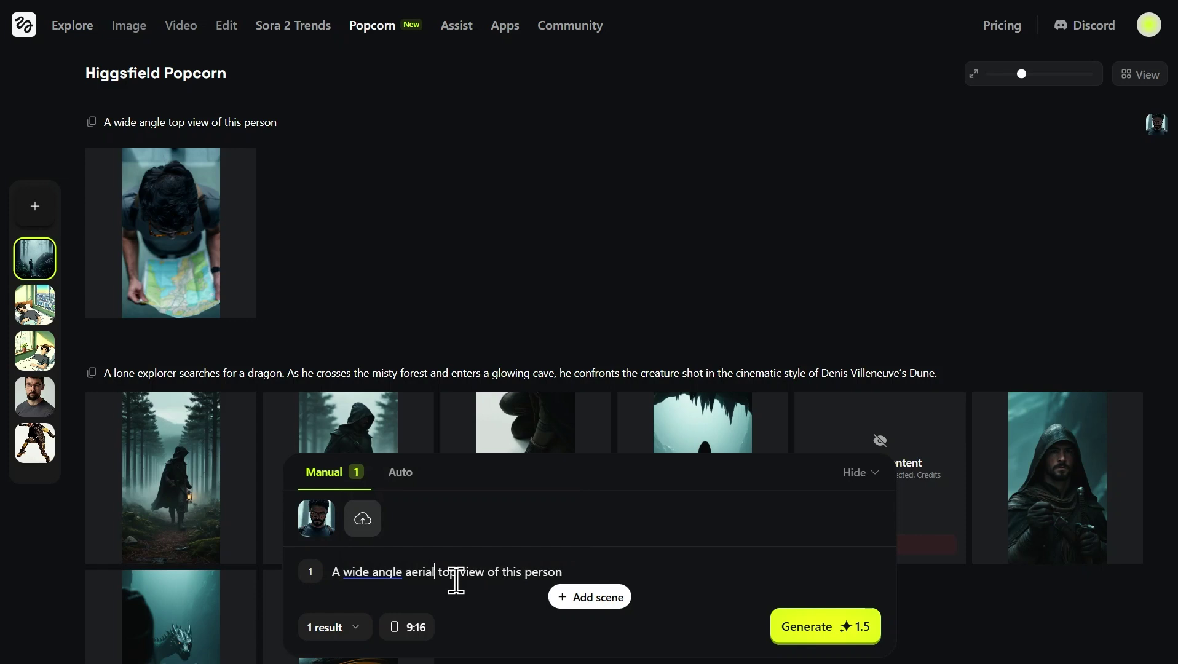
{"action": "left_click", "coordinate": [802, 622]}
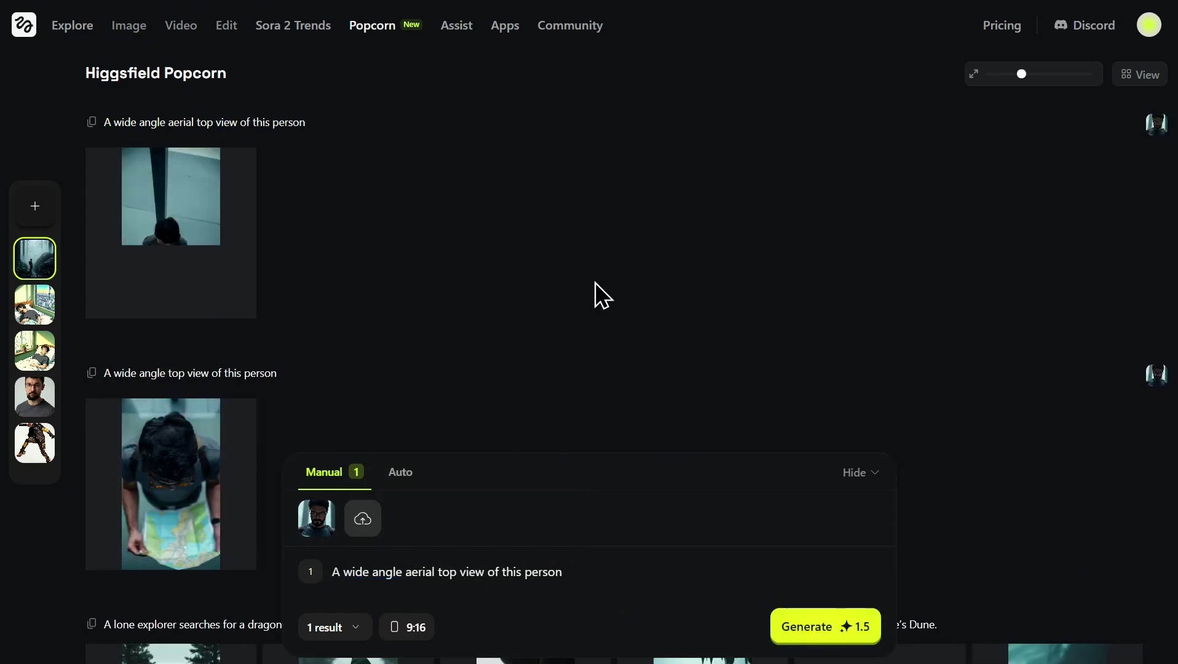
{"action": "left_click", "coordinate": [162, 266]}
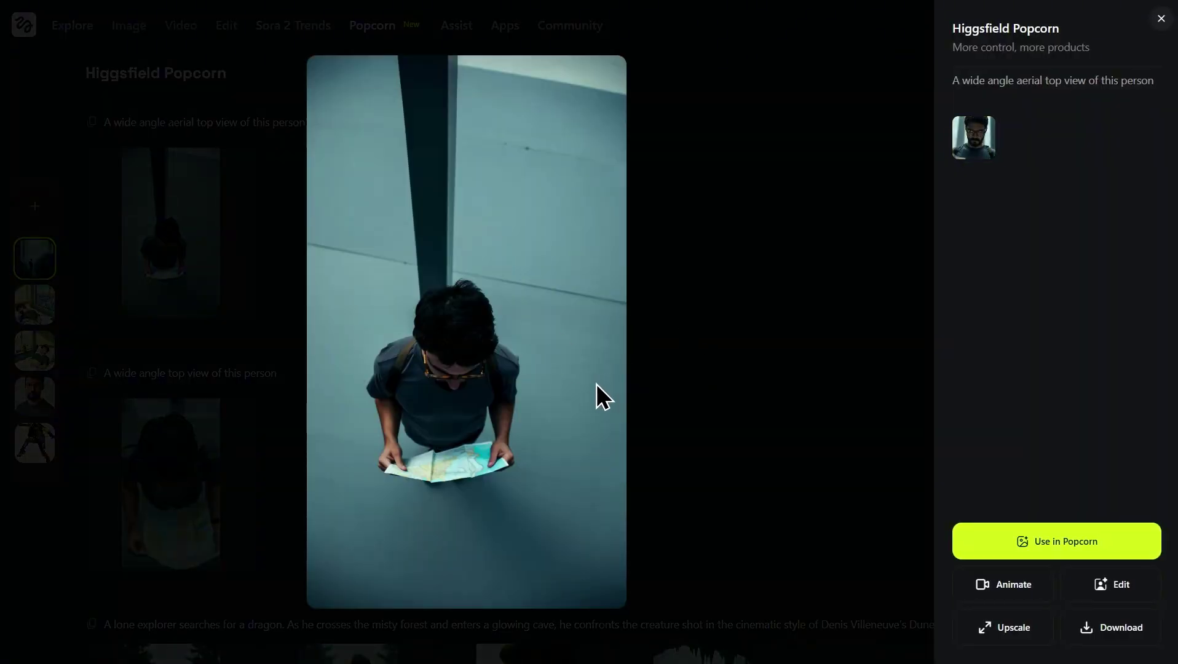
{"action": "left_click", "coordinate": [1161, 19]}
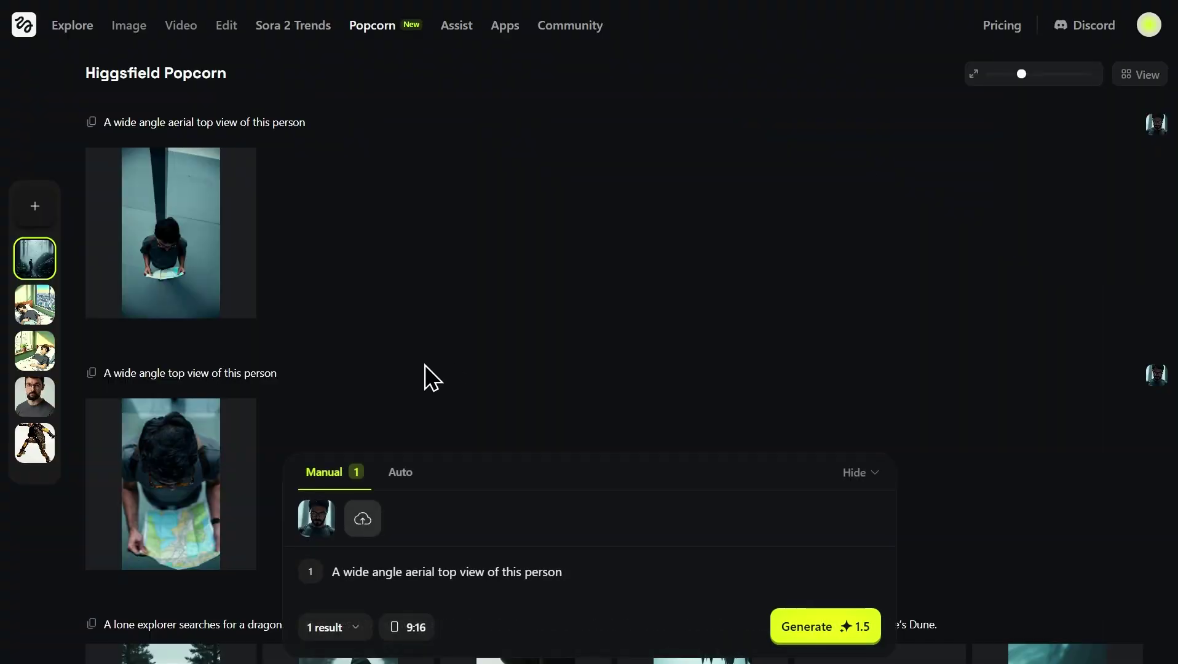
Step: Extend the prompt to a misty forest setting, generate, and preview the aerial forest still
{"action": "mouse_move", "coordinate": [416, 573]}
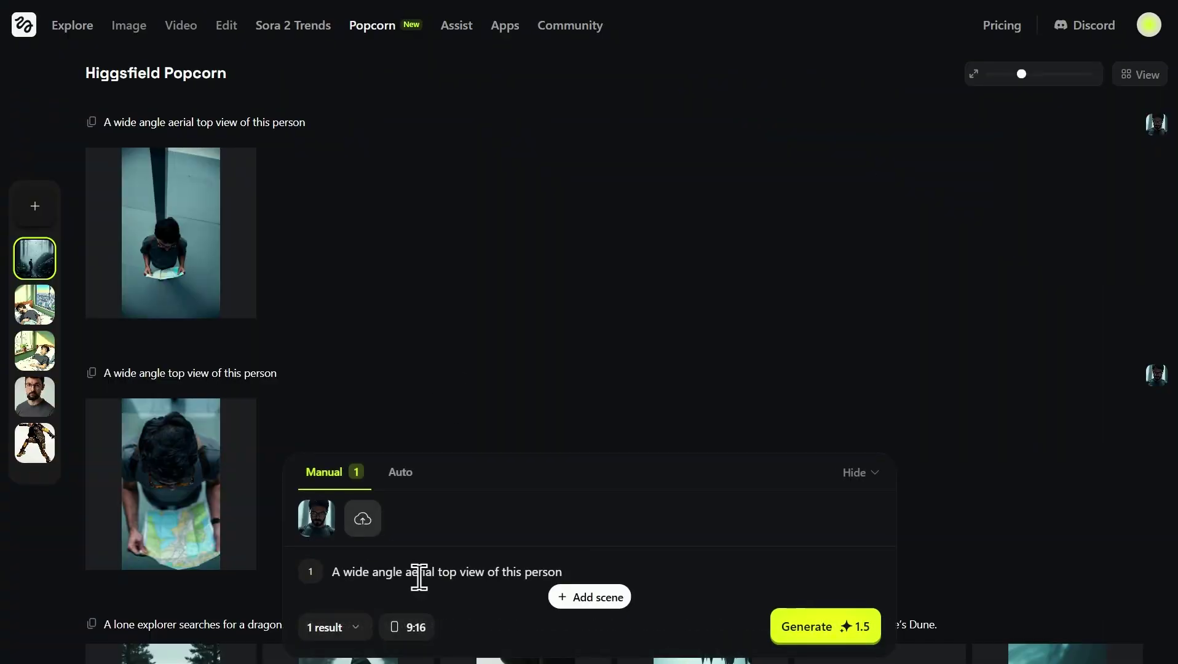
{"action": "left_click", "coordinate": [592, 574]}
{"action": "left_click", "coordinate": [638, 572]}
{"action": "type", "text": "misty forest"}
{"action": "left_click_drag", "start_coordinate": [638, 572], "coordinate": [702, 599]}
{"action": "left_click", "coordinate": [690, 585]}
{"action": "left_click", "coordinate": [823, 638]}
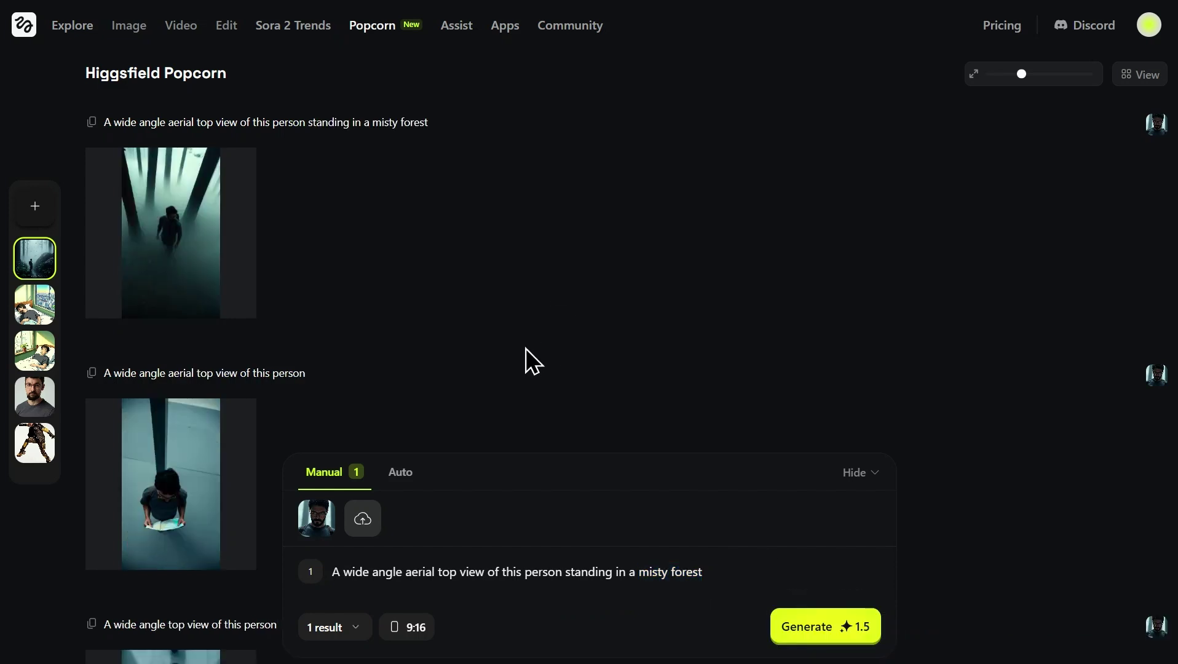
{"action": "left_click", "coordinate": [188, 255]}
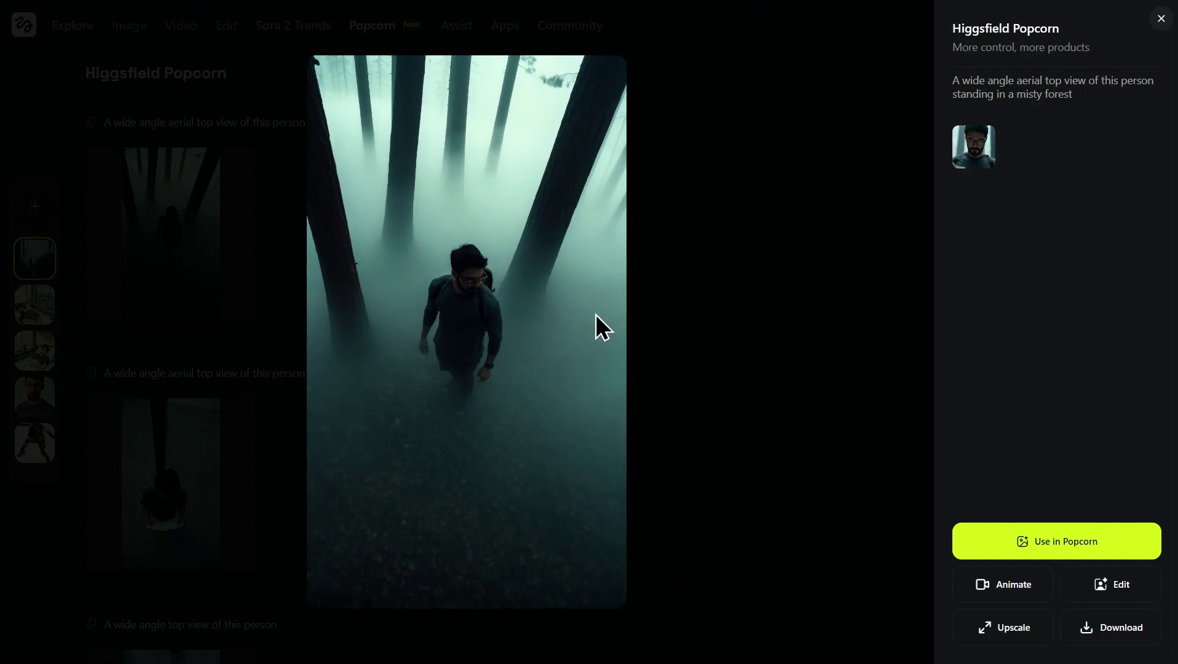
{"action": "left_click", "coordinate": [1163, 19]}
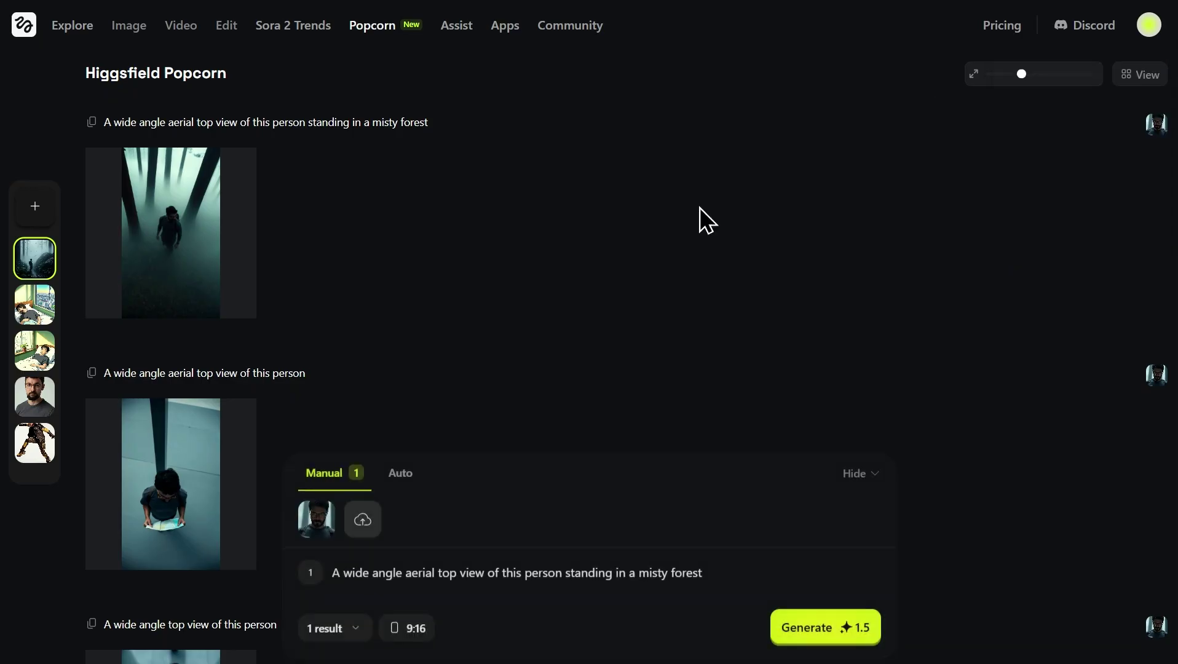
{"action": "scroll", "coordinate": [507, 233], "scroll_direction": "down", "scroll_amount": 10}
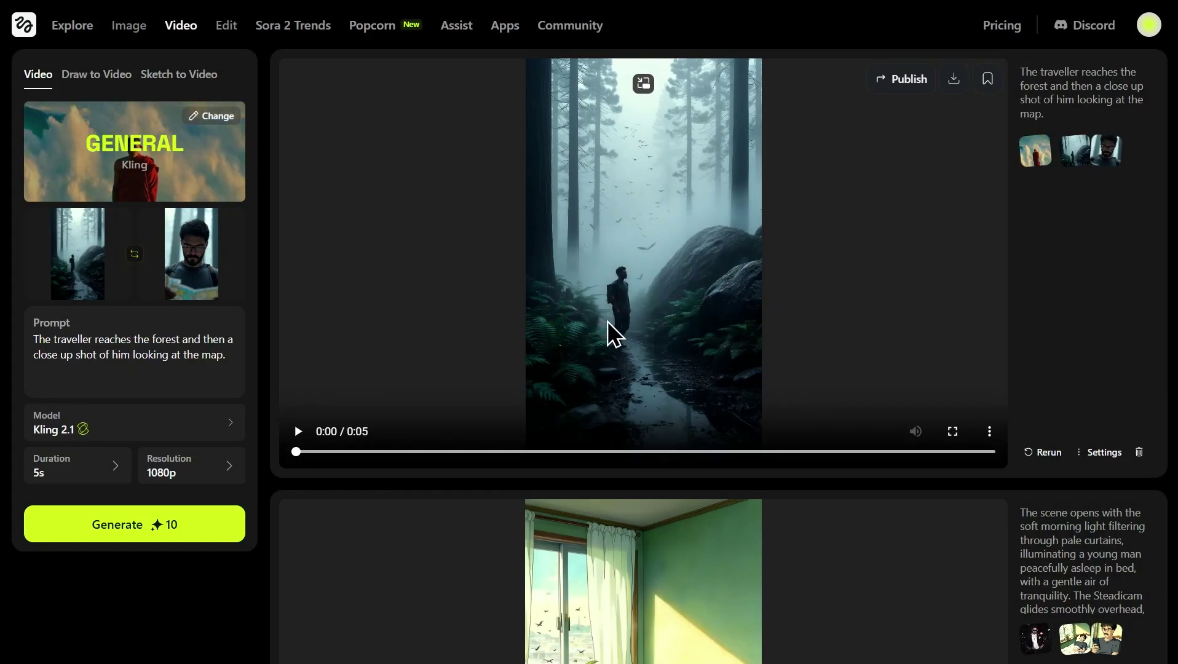
Step: Play and replay the finished 5 s Kling 2.1 traveller-forest clip
{"action": "left_click", "coordinate": [296, 434]}
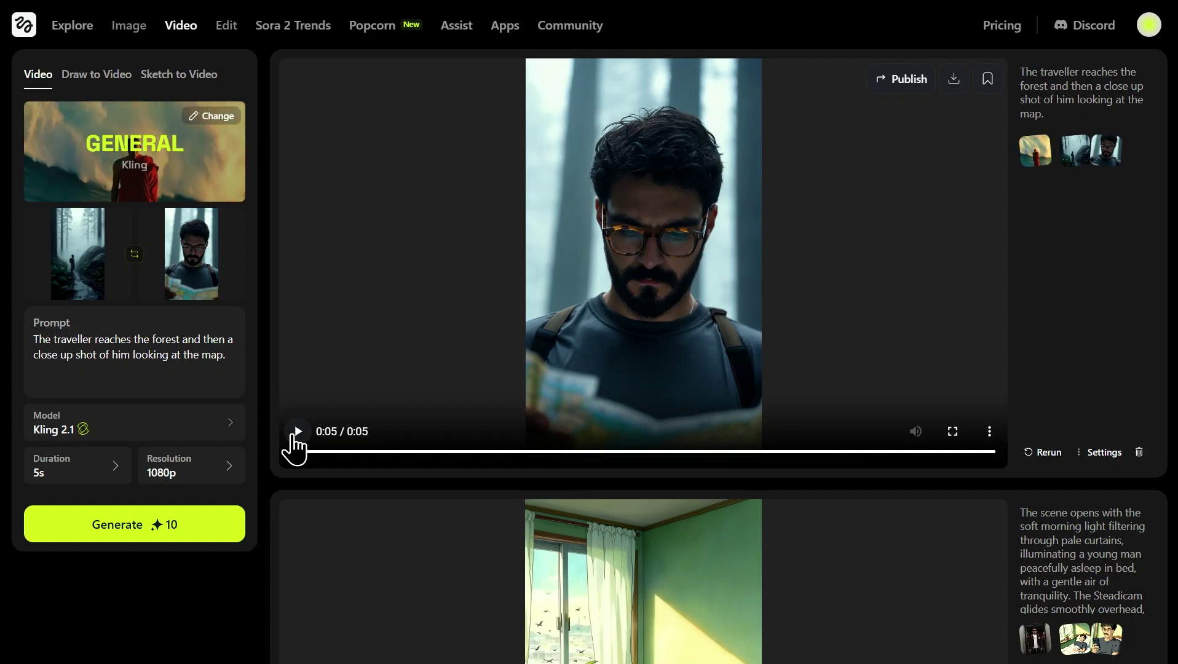
{"action": "left_click", "coordinate": [296, 433]}
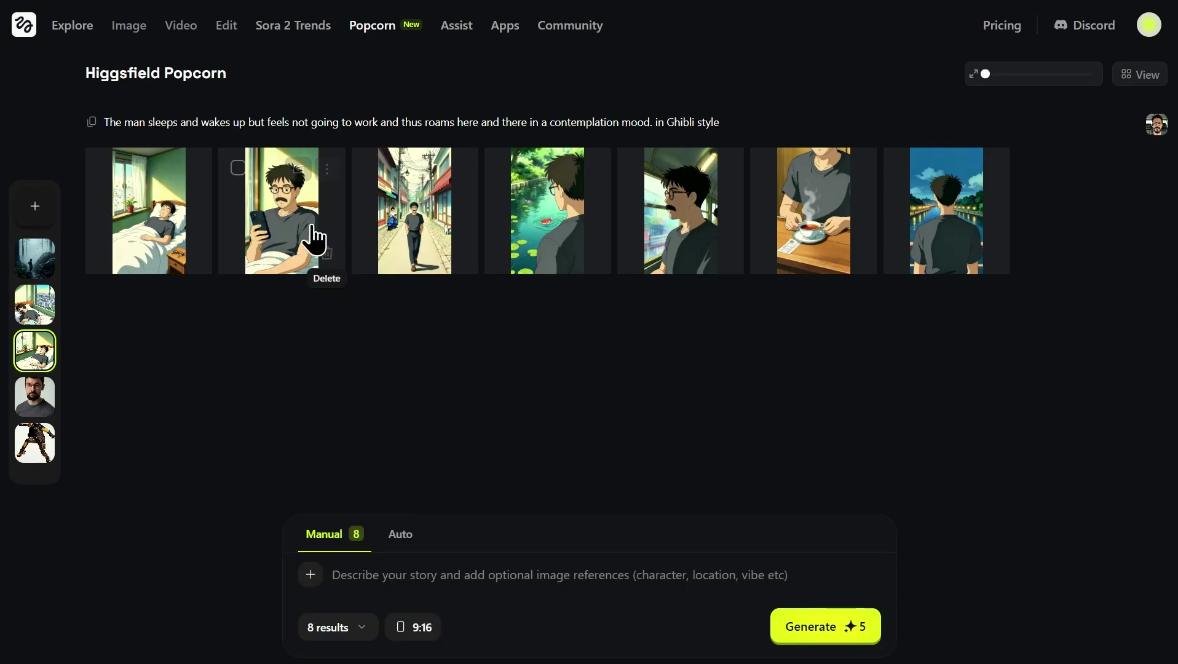
{"action": "left_click", "coordinate": [310, 236]}
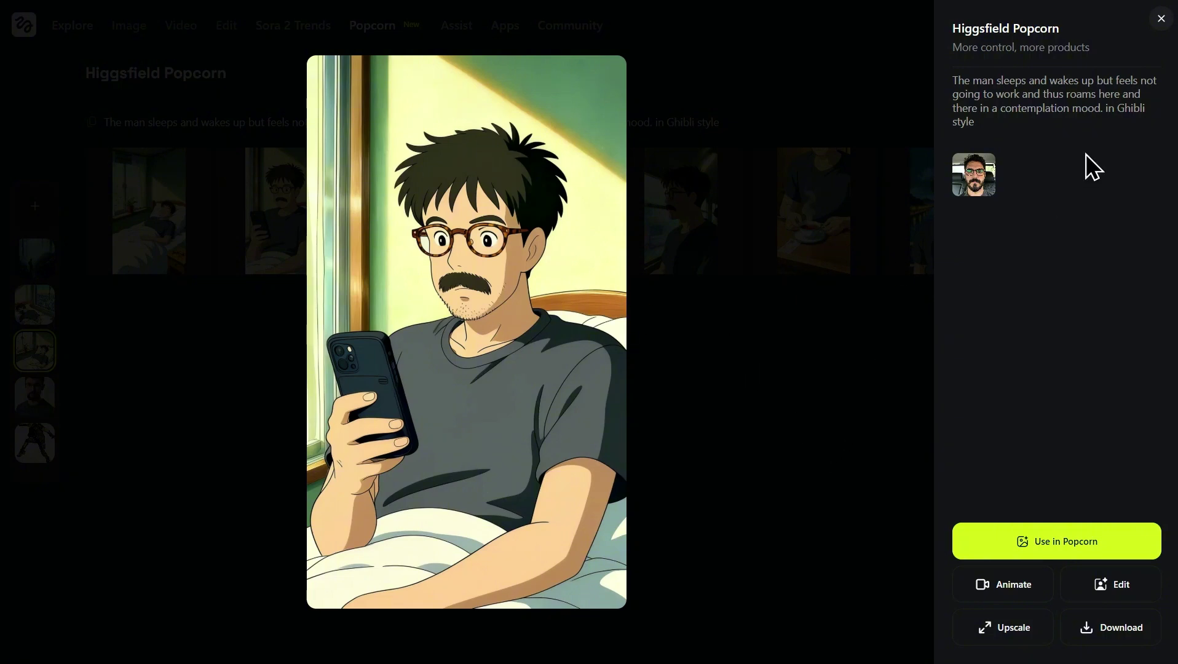
{"action": "left_click", "coordinate": [1161, 19]}
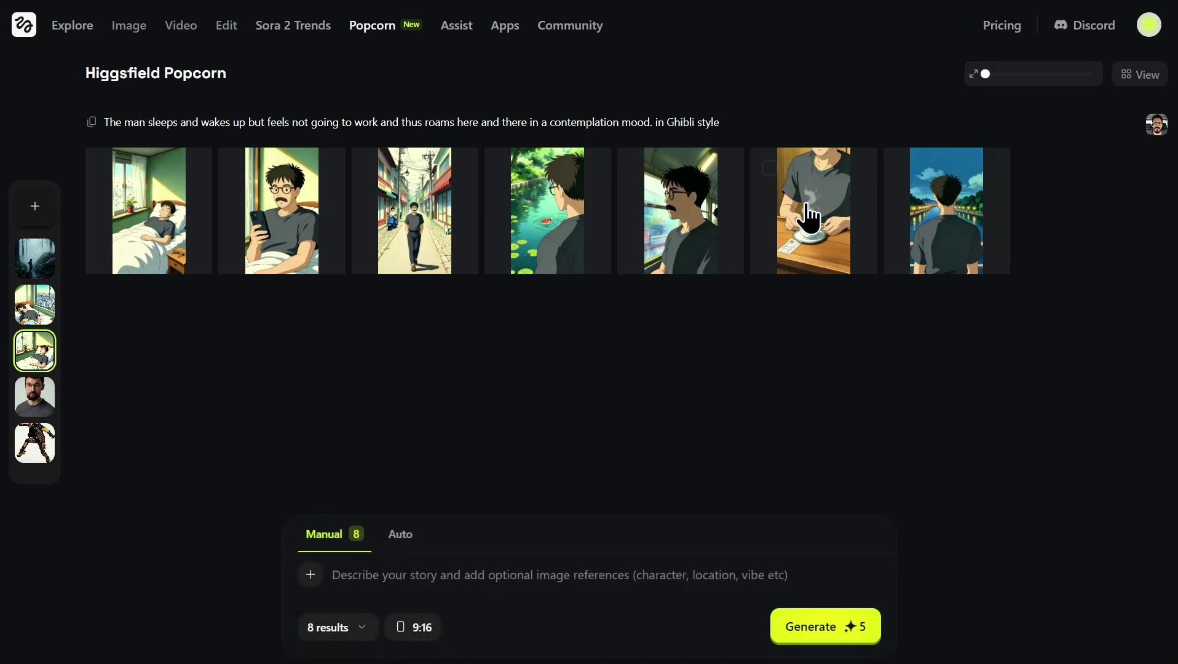